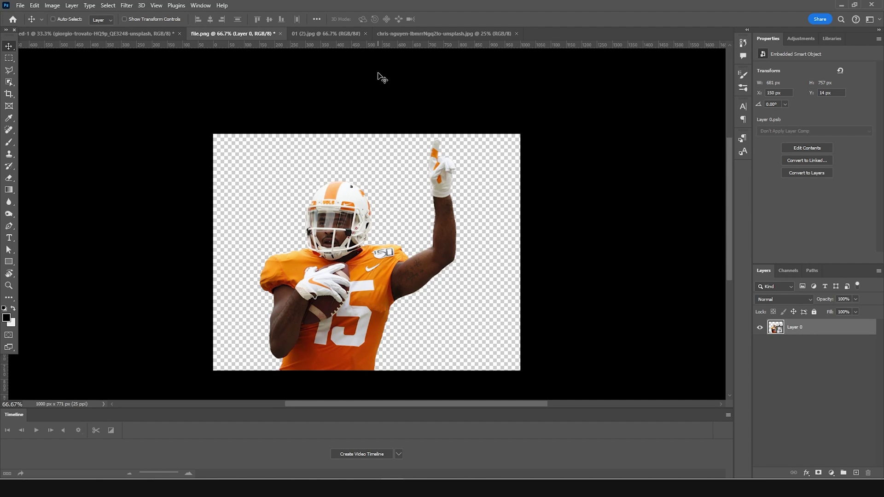
# - Create a 4 x 5 in, 300 ppi portrait document and bring in the football player cut-out from file.png
pyautogui.hotkey('ctrl', 'n')
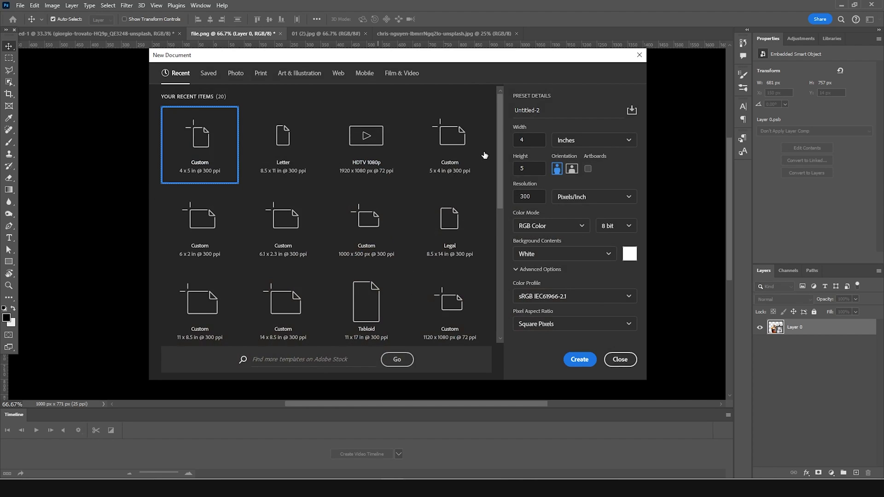
pyautogui.click(574, 363)
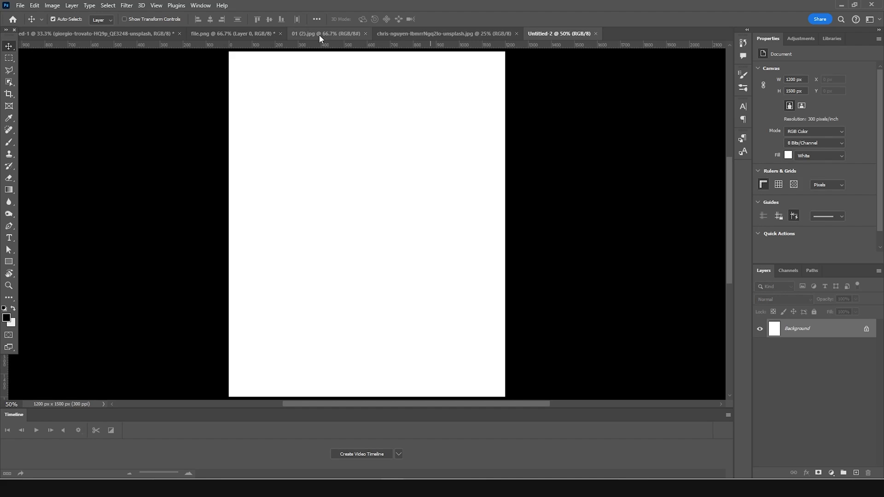
pyautogui.click(256, 34)
pyautogui.moveTo(345, 211); pyautogui.dragTo(416, 231)
pyautogui.hotkey('ctrl', '-')
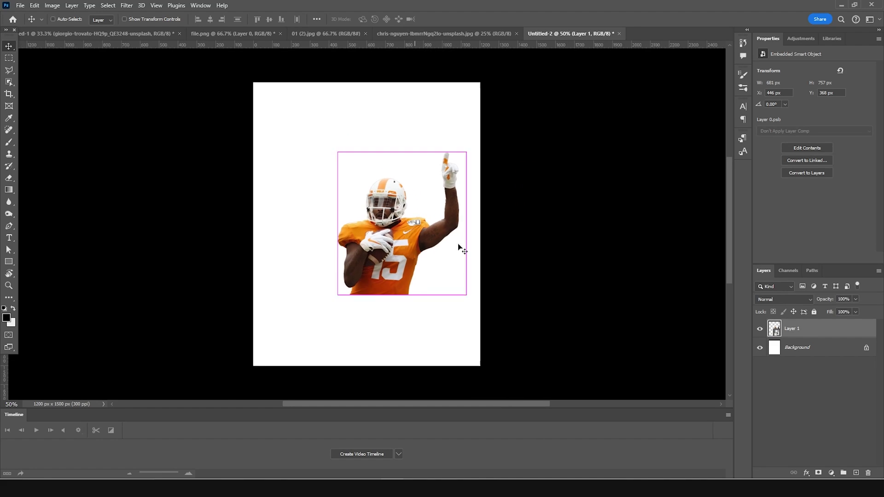
# - Enlarge the player to about 1100 px wide and shift him so the raised arm runs off the canvas's right edge
pyautogui.hotkey('ctrl', 't')
pyautogui.moveTo(447, 281); pyautogui.dragTo(496, 304)
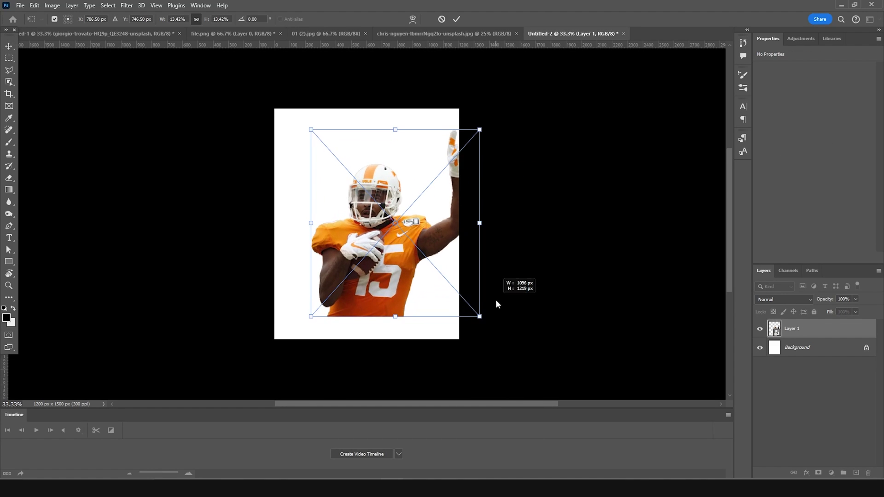
pyautogui.moveTo(449, 252); pyautogui.dragTo(477, 248)
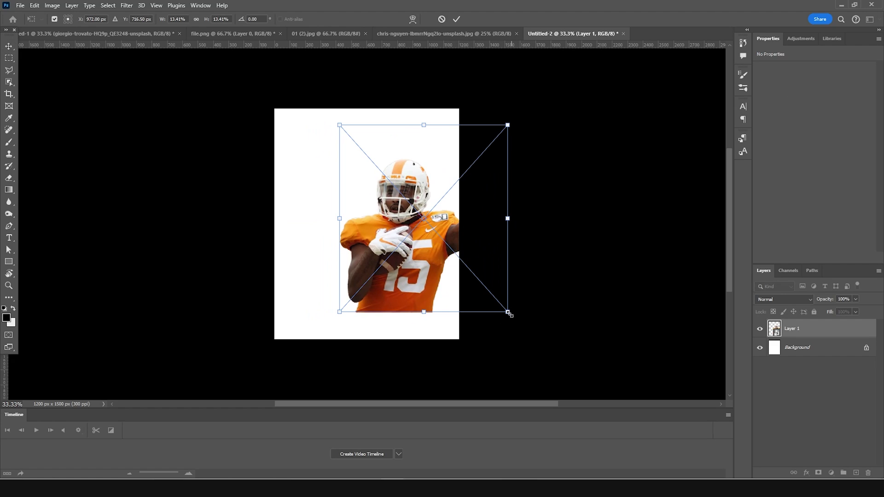
pyautogui.moveTo(509, 314); pyautogui.dragTo(512, 317)
pyautogui.moveTo(402, 244); pyautogui.dragTo(395, 241)
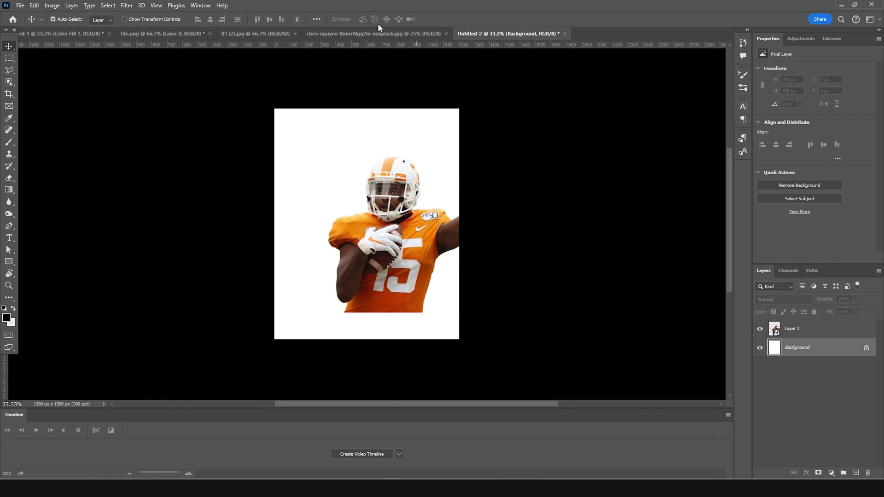
# - Bring the cloudy sky photo in behind the player and shift it down and right so it fills the canvas
pyautogui.click(377, 32)
pyautogui.moveTo(347, 172); pyautogui.dragTo(399, 228)
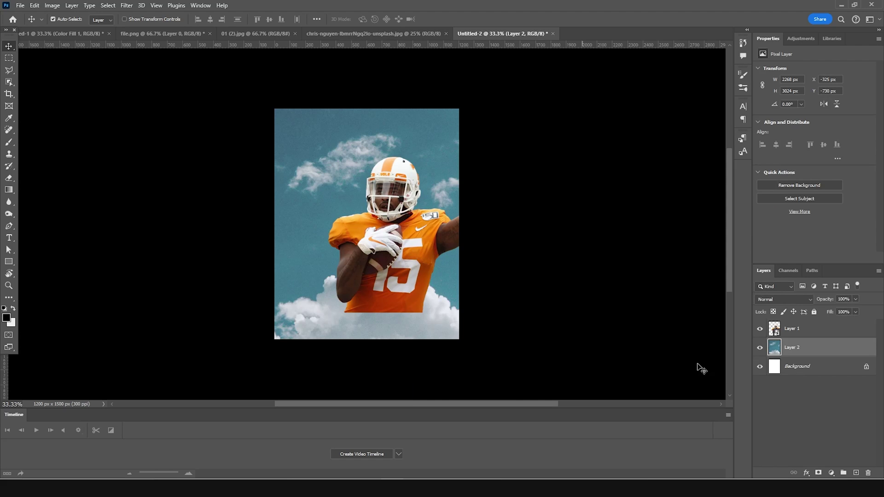
pyautogui.hotkey('ctrl', 't')
pyautogui.moveTo(435, 317); pyautogui.dragTo(455, 329)
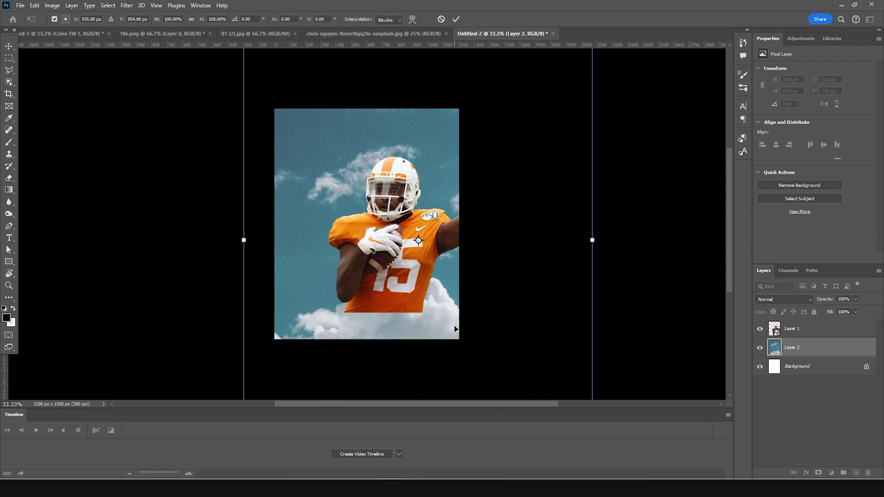
pyautogui.press('Return')
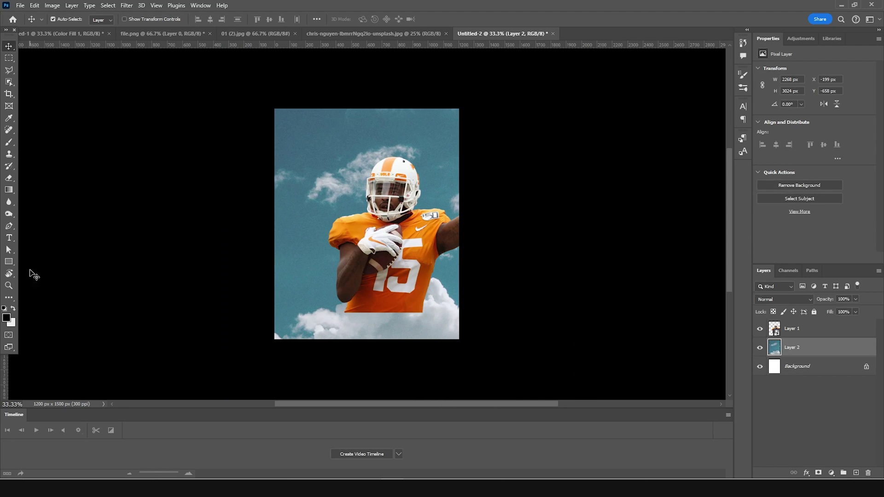
# - Draw a circle behind the player with the Ellipse tool and scale it to about 868 px across
pyautogui.click(9, 262)
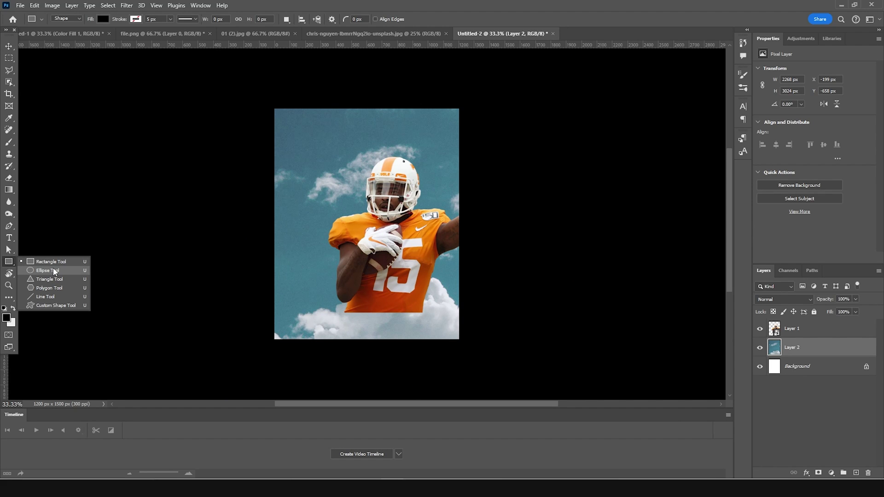
pyautogui.click(48, 270)
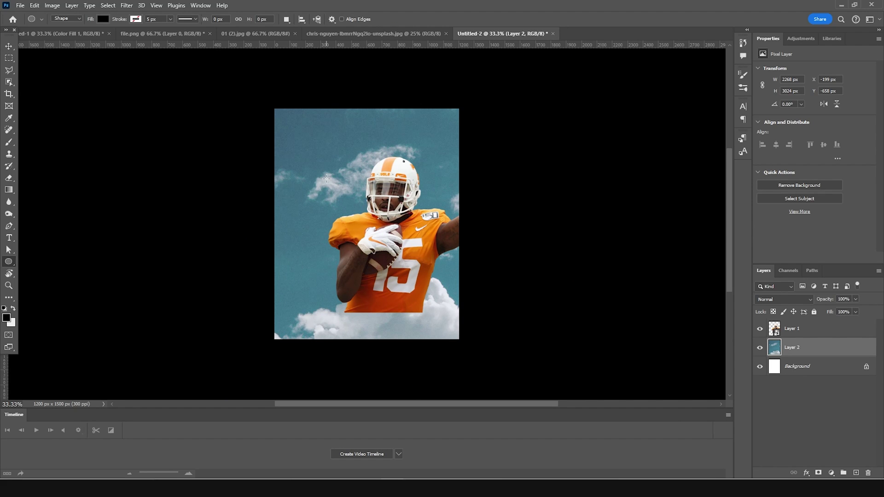
pyautogui.moveTo(327, 178); pyautogui.dragTo(446, 300)
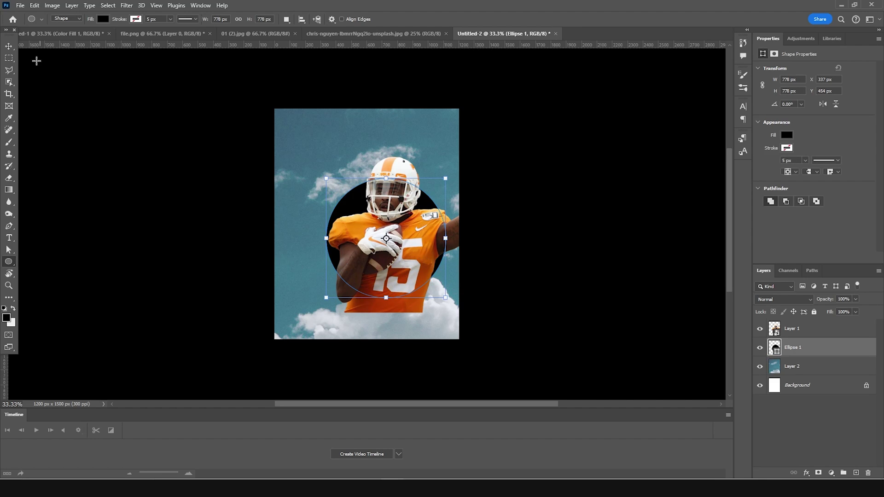
pyautogui.click(9, 46)
pyautogui.hotkey('ctrl', 't')
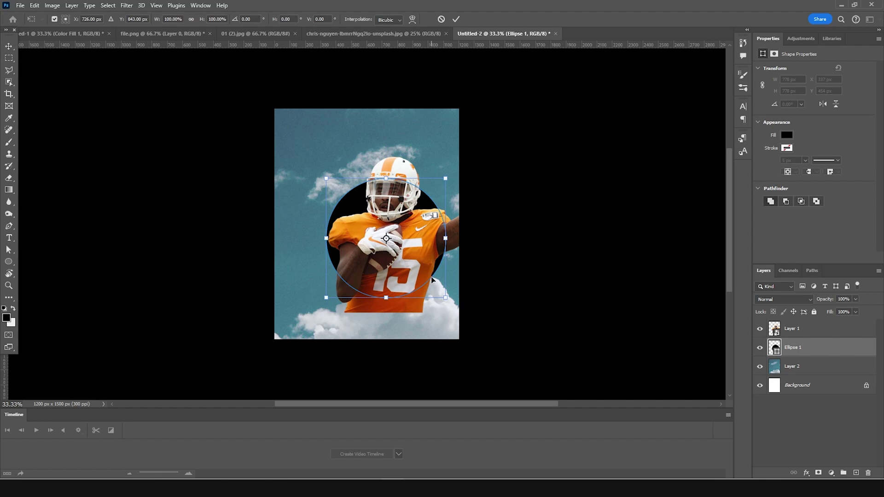
pyautogui.moveTo(446, 298); pyautogui.dragTo(454, 307)
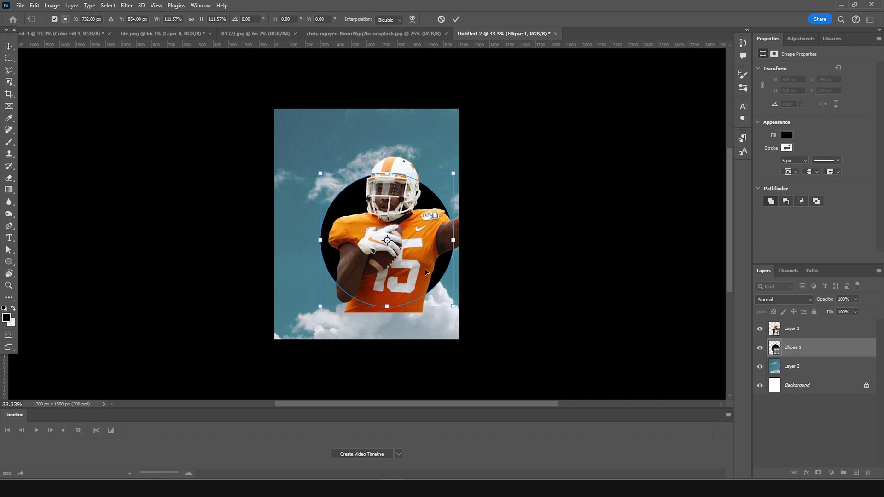
pyautogui.press('Return')
# - Recolour the circle with the orange sampled from the player's jersey, #f18b05
pyautogui.doubleClick(777, 352)
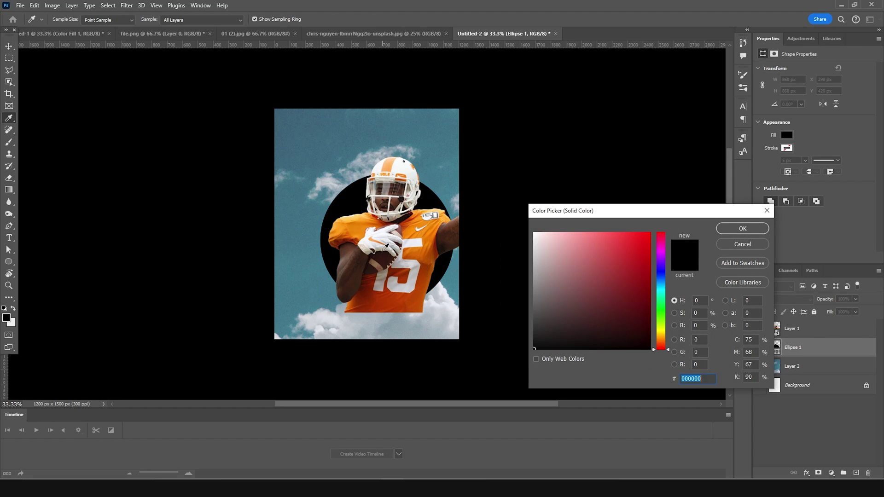
pyautogui.click(368, 221)
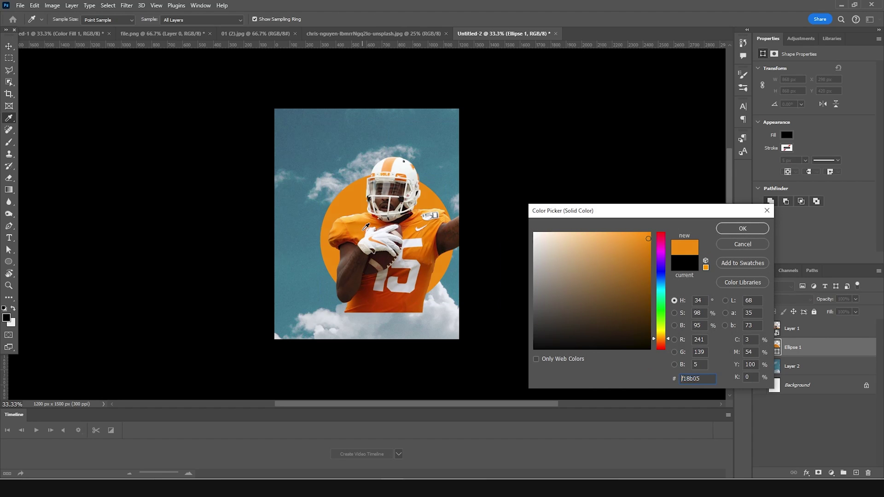
pyautogui.click(725, 233)
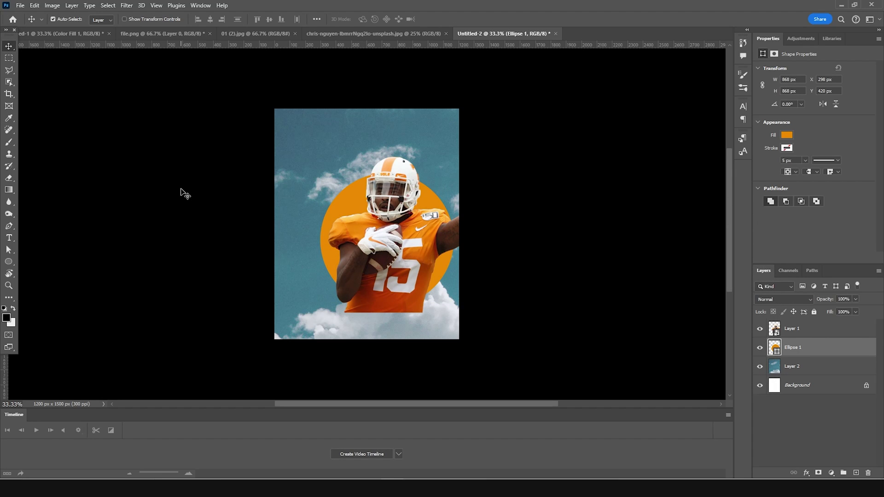
# - Add a new layer above the circle and set up the crescent-shaped brush with foreground colour #eeeeee
pyautogui.click(856, 473)
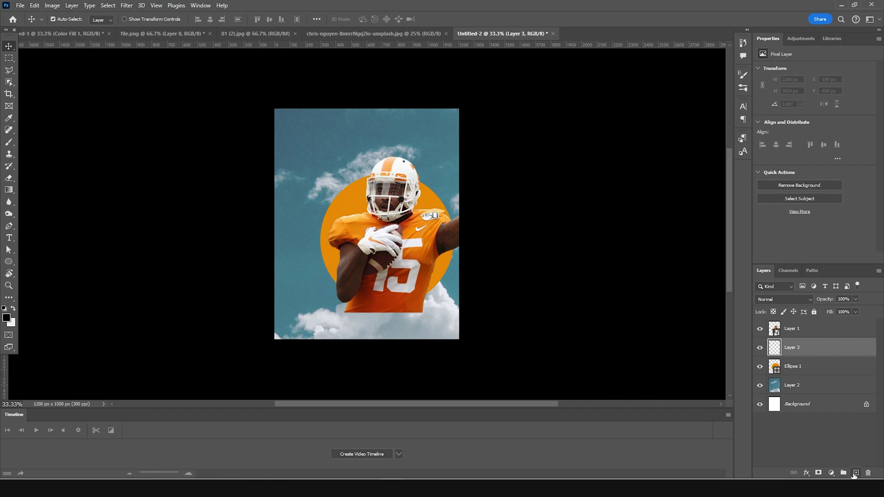
pyautogui.press('b')
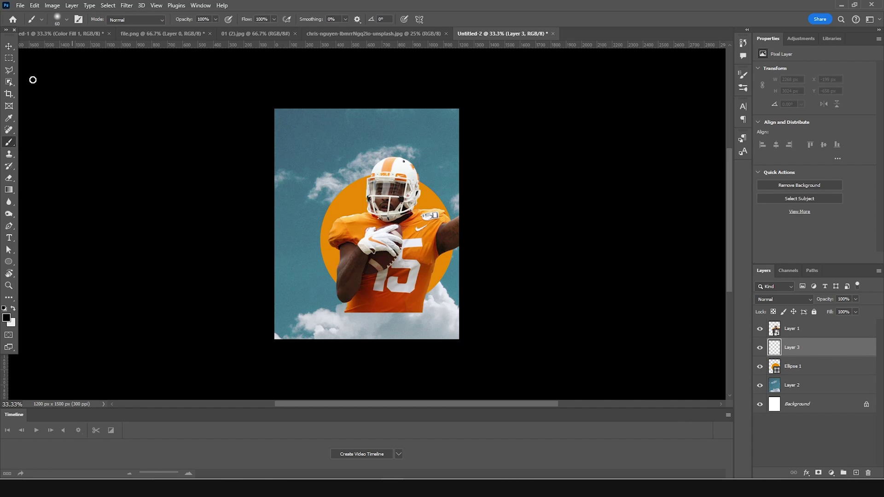
pyautogui.click(67, 19)
pyautogui.click(36, 104)
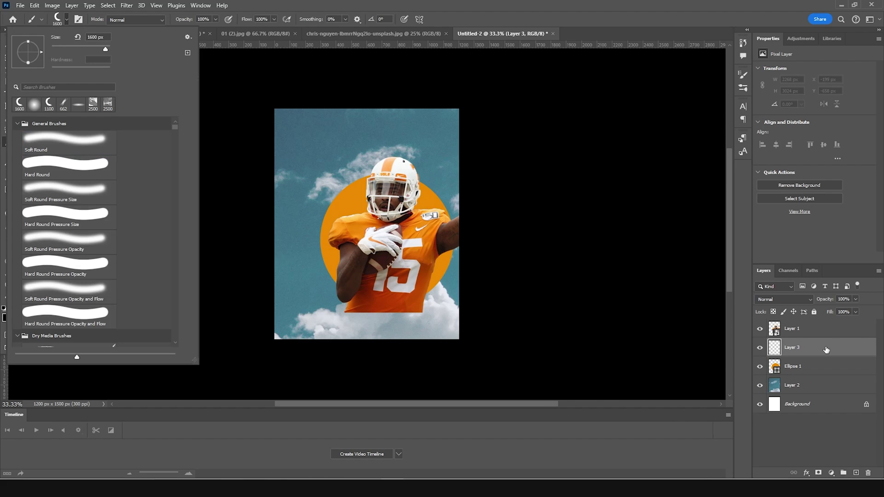
pyautogui.click(826, 350)
pyautogui.click(7, 318)
pyautogui.moveTo(541, 272); pyautogui.dragTo(532, 239)
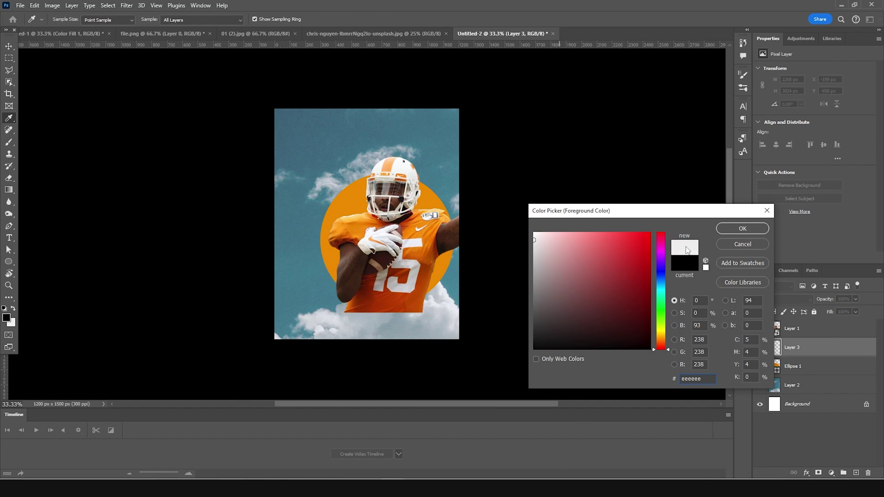
pyautogui.click(725, 232)
# - Stamp the crescent stroke once at 1000 px brush size around the left side of the orange circle
pyautogui.press('[')
pyautogui.press('[')
pyautogui.press('[')
pyautogui.press('[')
pyautogui.press('[')
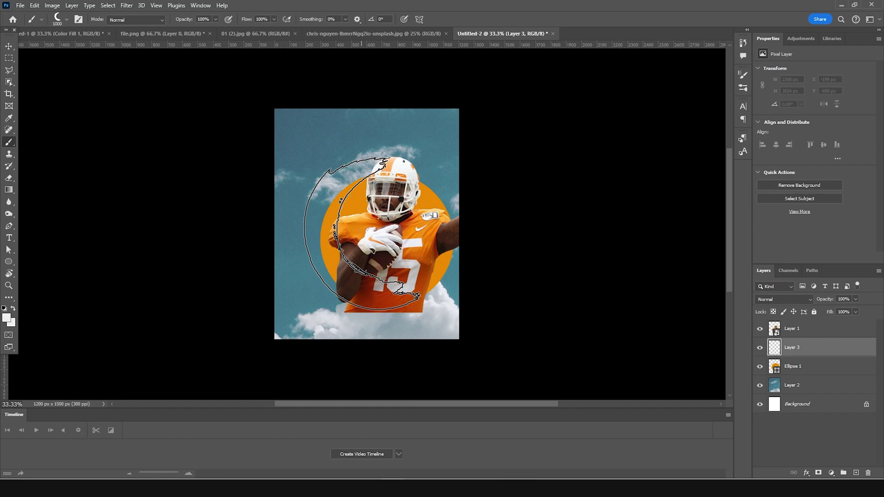
pyautogui.click(361, 233)
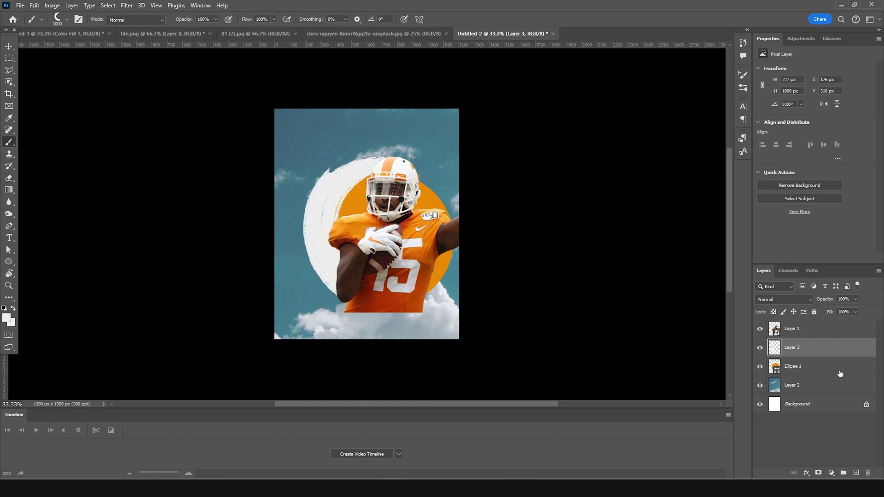
# - Add another layer and stamp a larger crescent stroke on it at 1800 px brush size, centred on the player
pyautogui.click(856, 473)
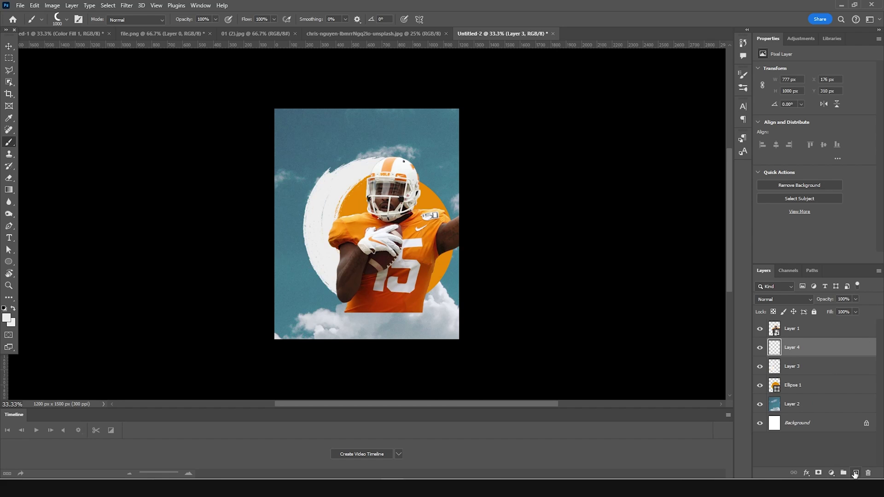
pyautogui.press(']')
pyautogui.press(']')
pyautogui.press(']')
pyautogui.press(']')
pyautogui.press(']')
pyautogui.press(']')
pyautogui.press(']')
pyautogui.press(']')
pyautogui.click(371, 223)
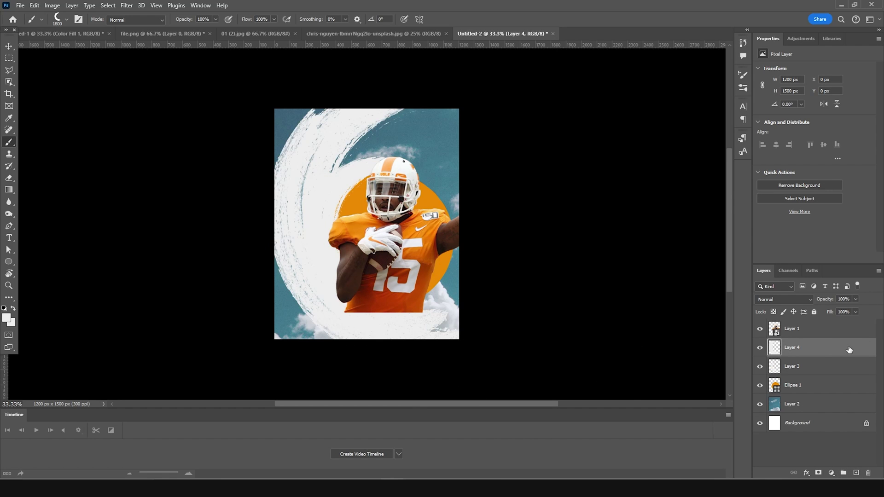
# - Move the large crescent layer above the player and give it a dark grey #424242 Color Overlay
pyautogui.moveTo(790, 352); pyautogui.dragTo(790, 323)
pyautogui.click(808, 473)
pyautogui.click(822, 437)
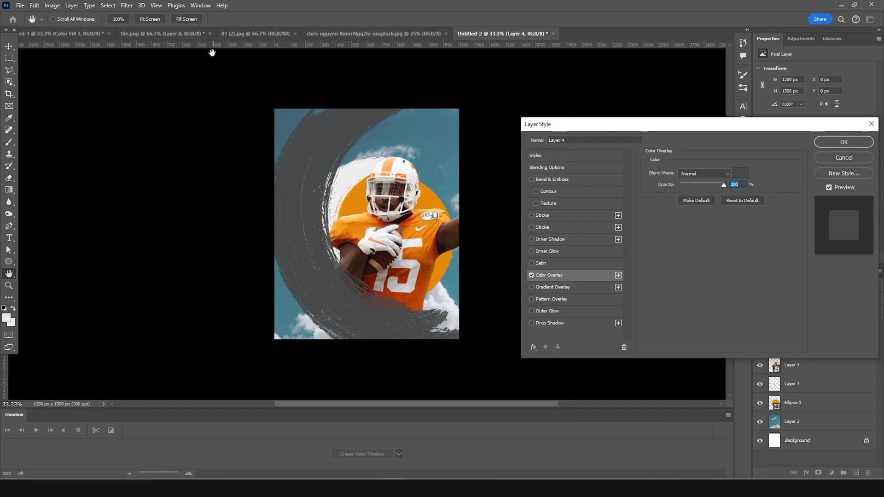
pyautogui.click(745, 174)
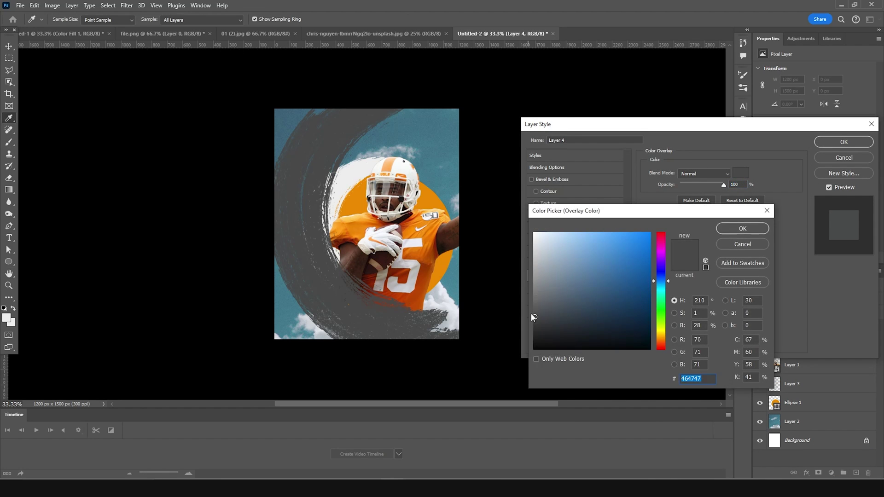
pyautogui.moveTo(536, 315); pyautogui.dragTo(535, 319)
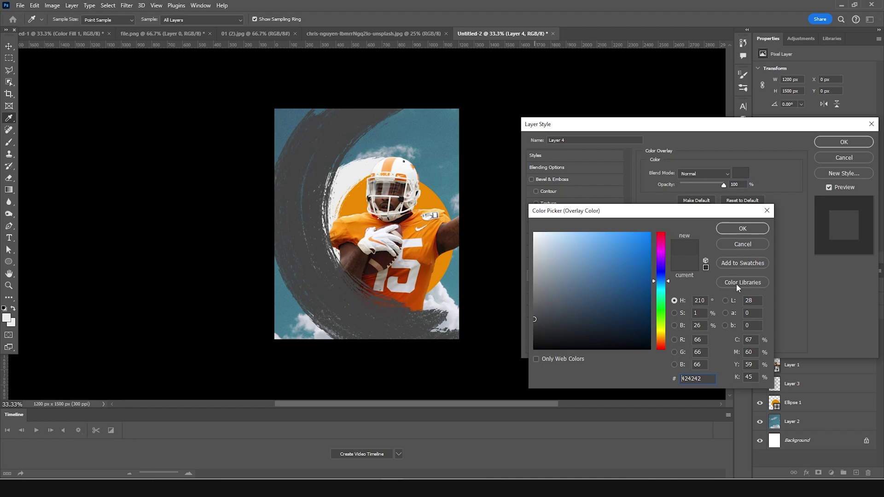
pyautogui.click(735, 230)
pyautogui.click(856, 143)
# - Enlarge the player to about 1333 x 1482 px and reposition him up and right within the crescent
pyautogui.click(9, 142)
pyautogui.click(8, 46)
pyautogui.keyDown('ctrl'); pyautogui.click(415, 270); pyautogui.keyUp('ctrl')
pyautogui.hotkey('ctrl', 't')
pyautogui.moveTo(500, 312); pyautogui.dragTo(517, 323)
pyautogui.moveTo(411, 238); pyautogui.dragTo(422, 239)
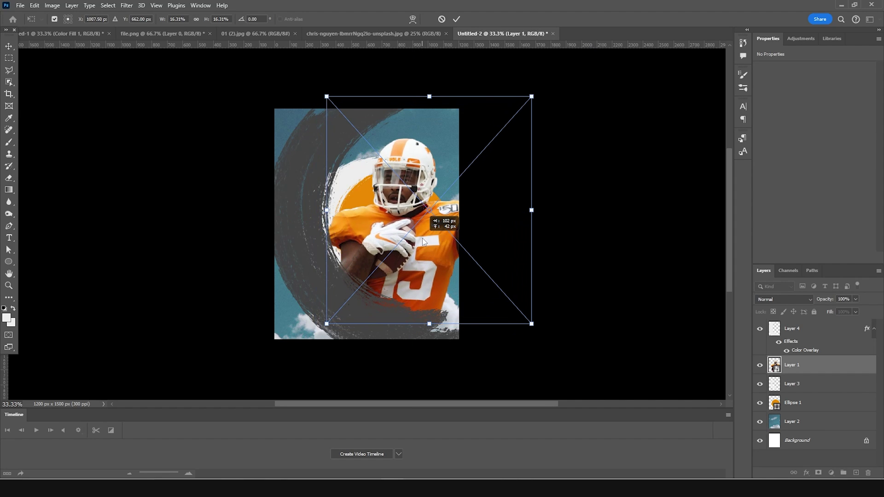
pyautogui.press('Return')
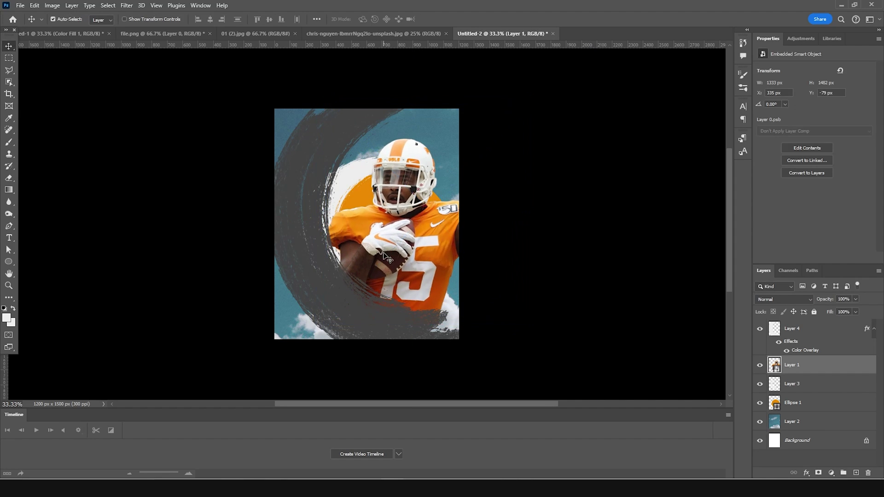
# - Shift the smaller white crescent stroke up and right to about X 213 px, Y 235 px
pyautogui.moveTo(353, 187); pyautogui.dragTo(361, 173)
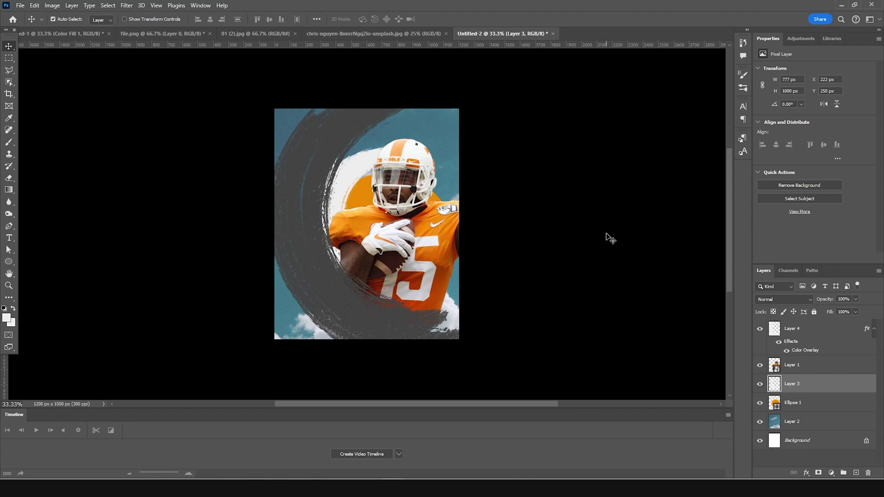
pyautogui.press('Up')
pyautogui.press('Up')
pyautogui.press('Up')
pyautogui.press('Up')
pyautogui.press('Up')
pyautogui.press('Up')
pyautogui.press('Up')
pyautogui.press('Up')
pyautogui.press('Up')
pyautogui.press('Up')
pyautogui.press('Up')
pyautogui.press('Up')
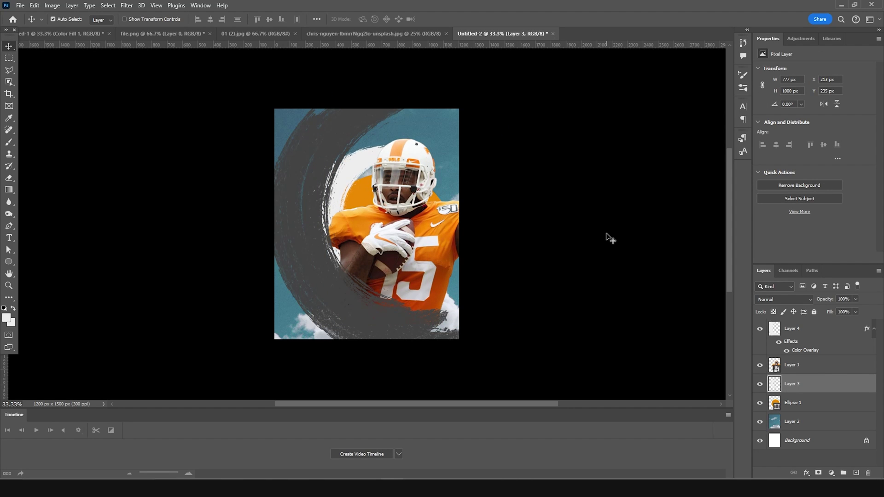
# - Apply Camera Raw Filter adjustments to the player layer: Highlights -100, Shadows about +48, Texture +61 and Clarity +87
pyautogui.click(857, 366)
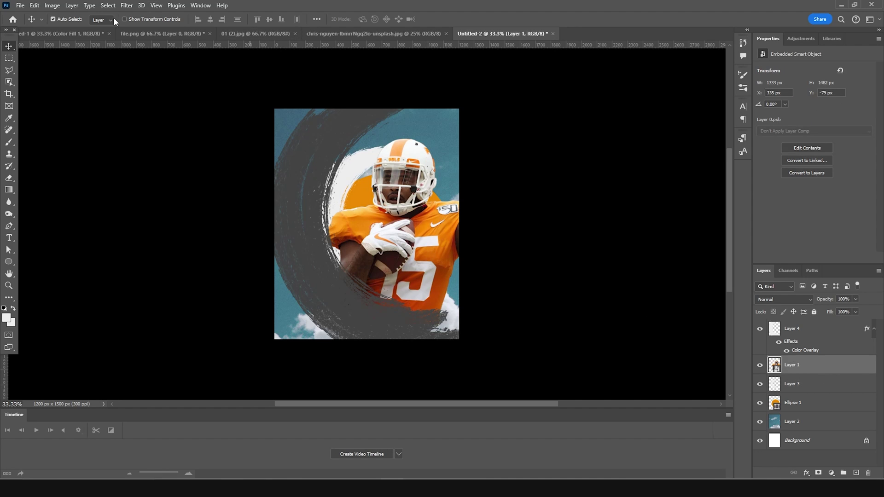
pyautogui.click(127, 5)
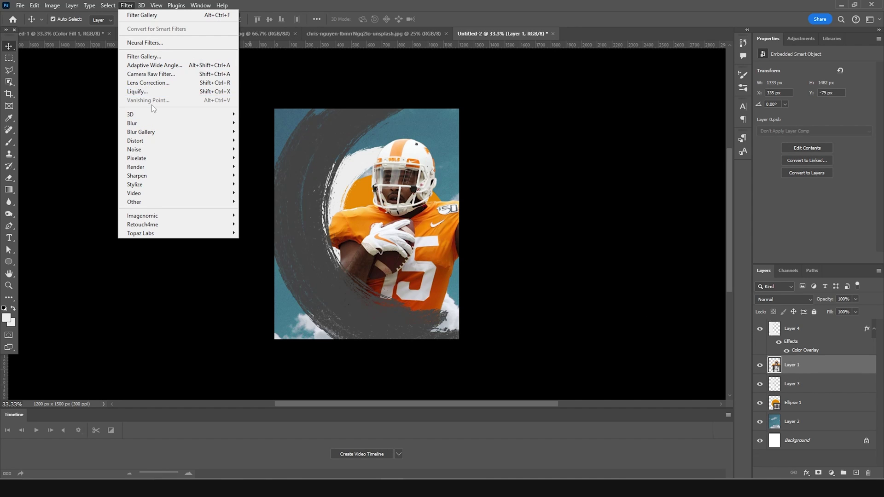
pyautogui.click(156, 75)
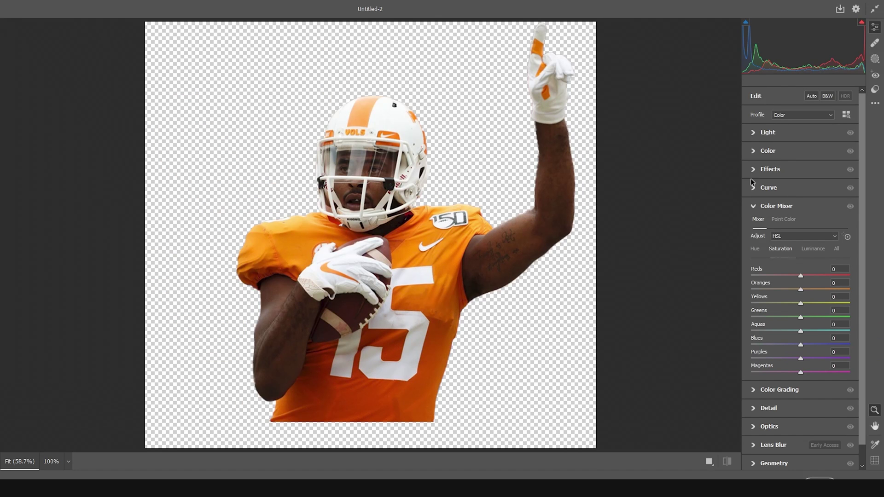
pyautogui.click(758, 134)
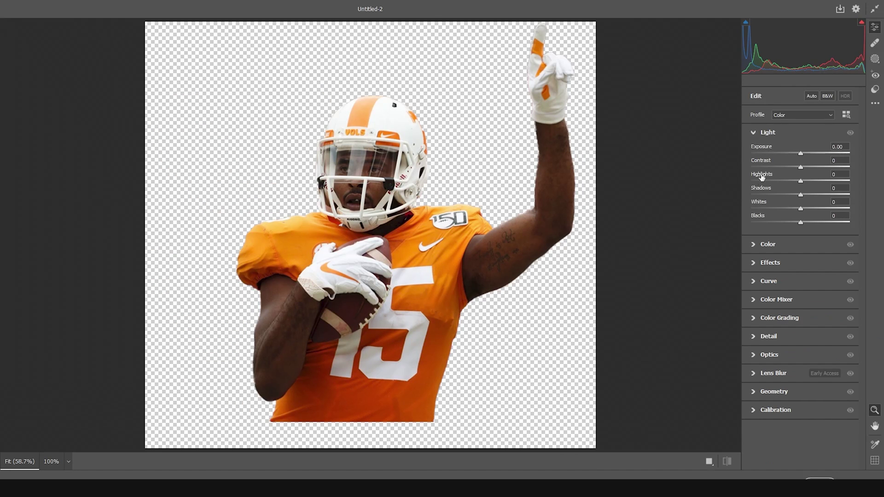
pyautogui.moveTo(768, 180); pyautogui.dragTo(746, 191)
pyautogui.moveTo(815, 195); pyautogui.dragTo(824, 194)
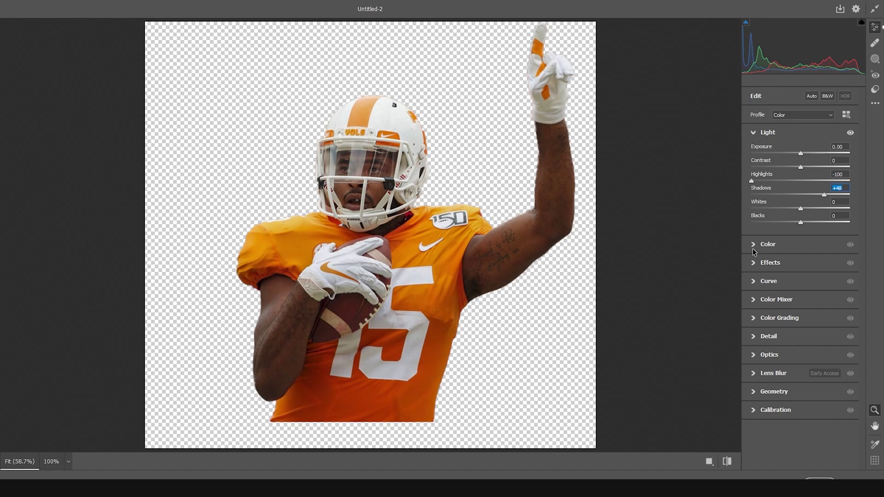
pyautogui.click(756, 266)
pyautogui.moveTo(800, 203); pyautogui.dragTo(830, 189)
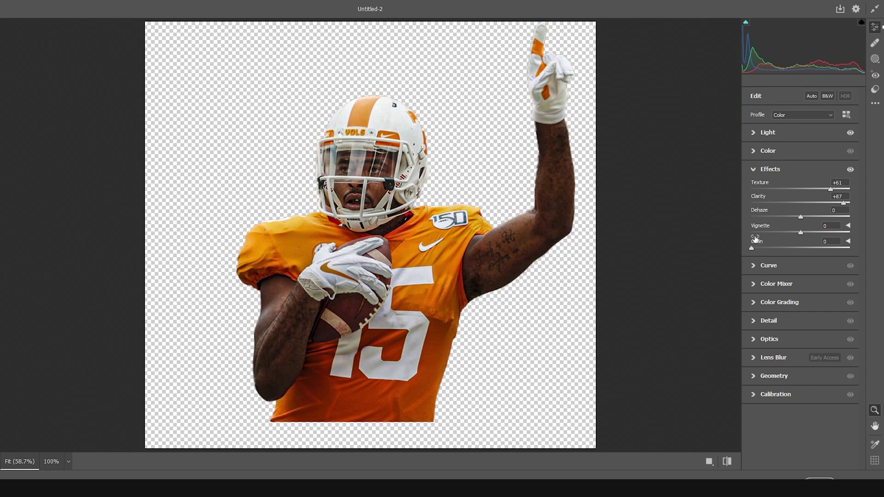
# - Set Color Mixer saturation to Reds -38, Oranges +44, Yellows +33, luminance to Oranges -19, Yellows about -9, and apply the Camera Raw filter
pyautogui.click(756, 152)
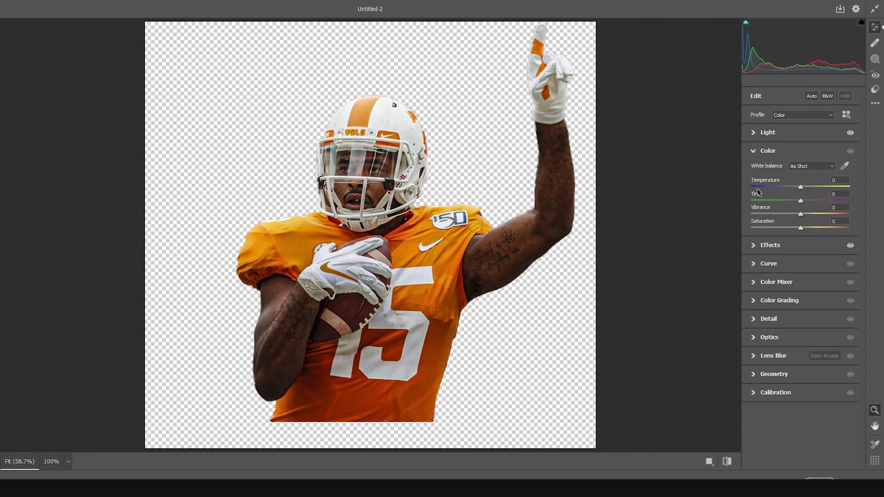
pyautogui.click(754, 284)
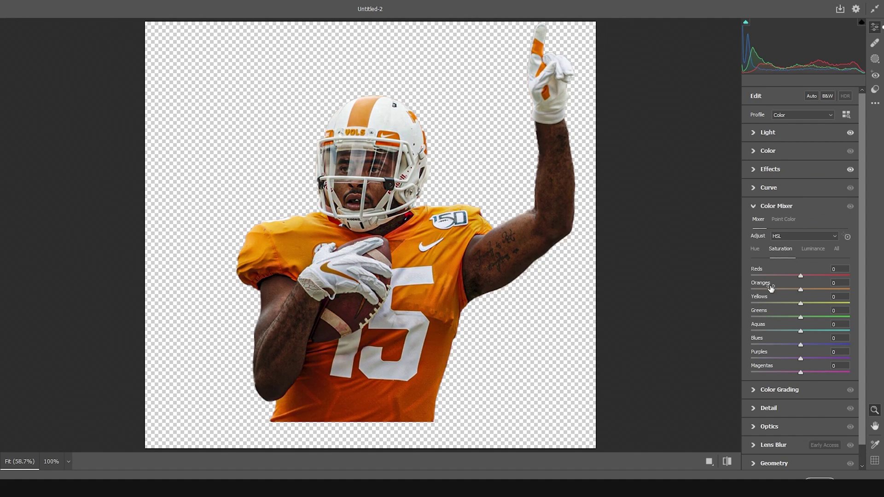
pyautogui.click(785, 274)
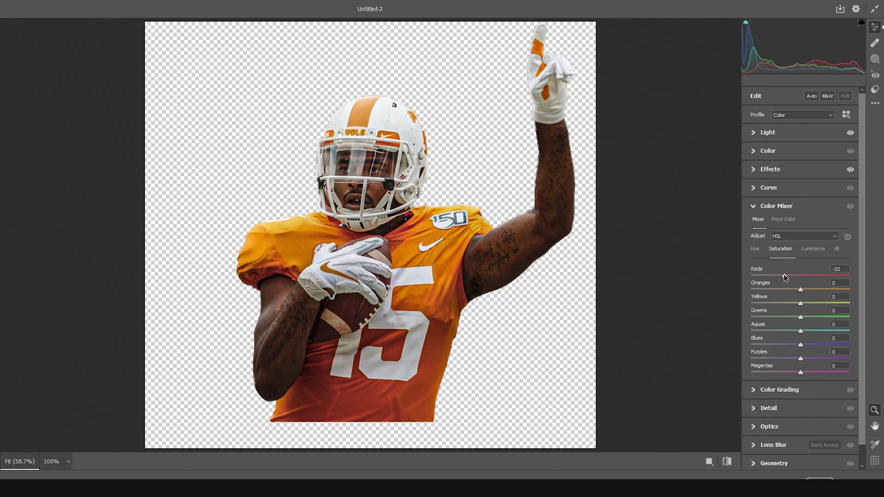
pyautogui.click(822, 289)
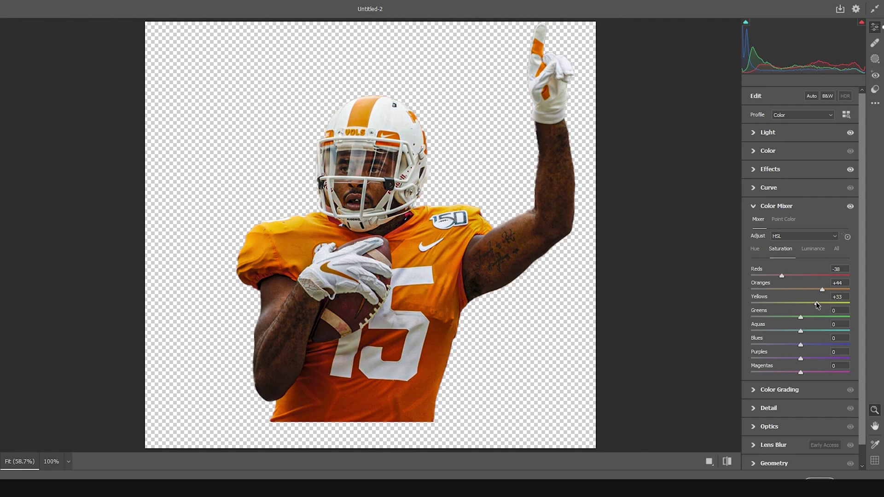
pyautogui.click(816, 251)
pyautogui.moveTo(798, 289); pyautogui.dragTo(791, 289)
pyautogui.click(794, 303)
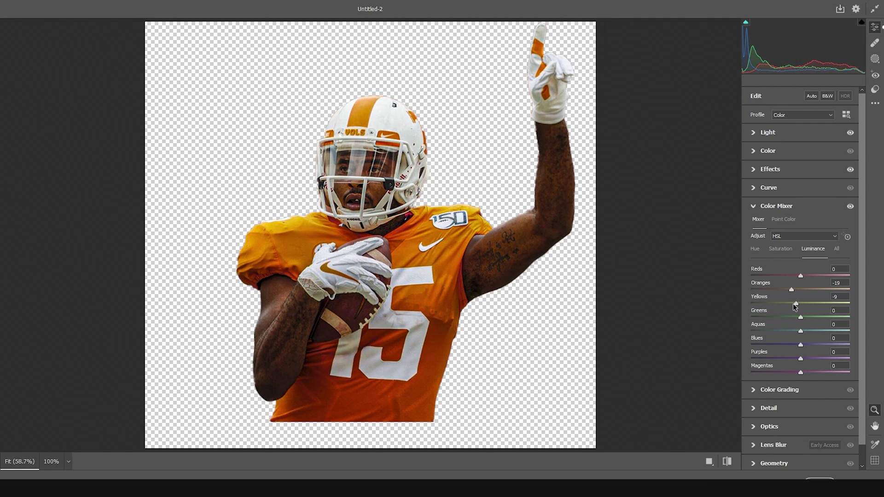
pyautogui.click(813, 478)
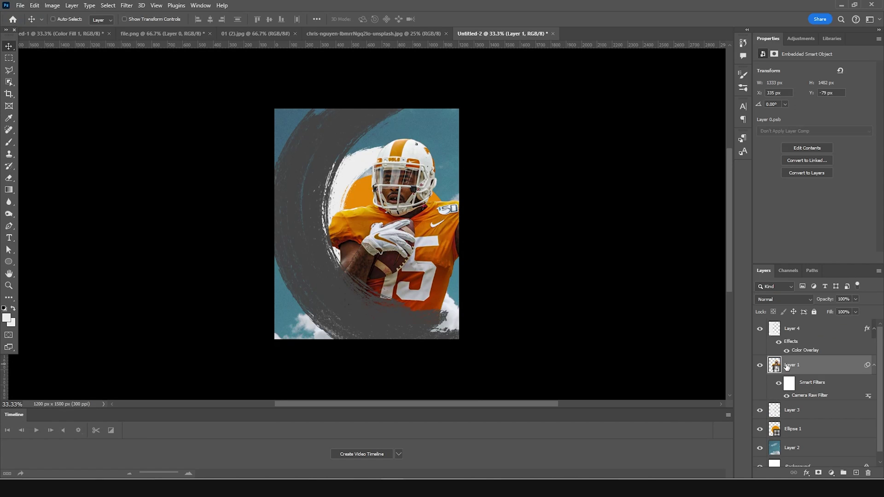
# - Duplicate the player layer and clip a Hue/Saturation adjustment with Saturation -100 to the copy
pyautogui.hotkey('ctrl', 'j')
pyautogui.click(831, 475)
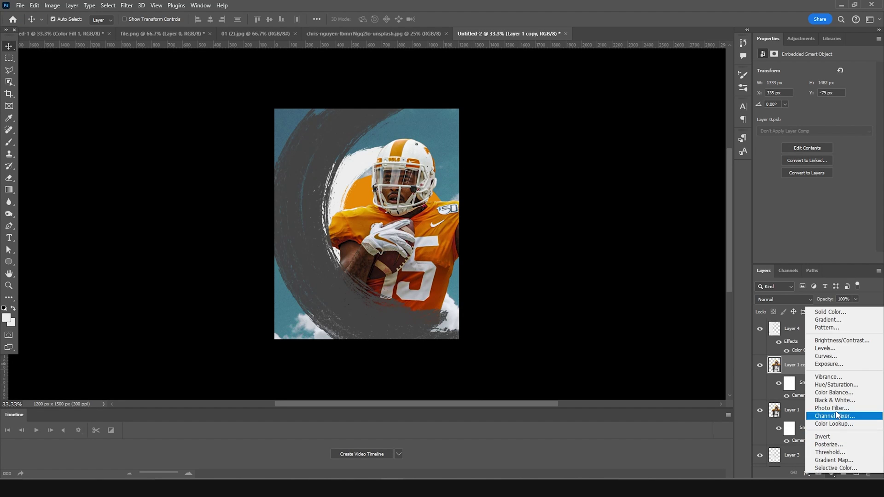
pyautogui.click(829, 391)
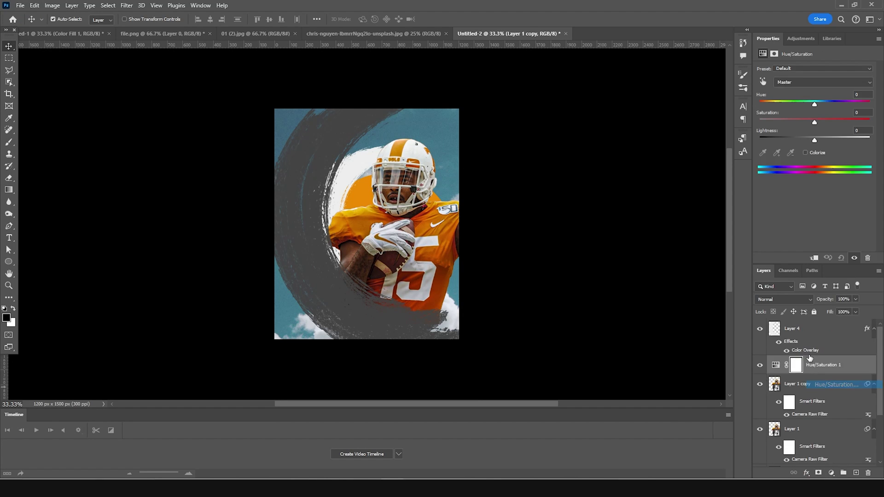
pyautogui.click(815, 259)
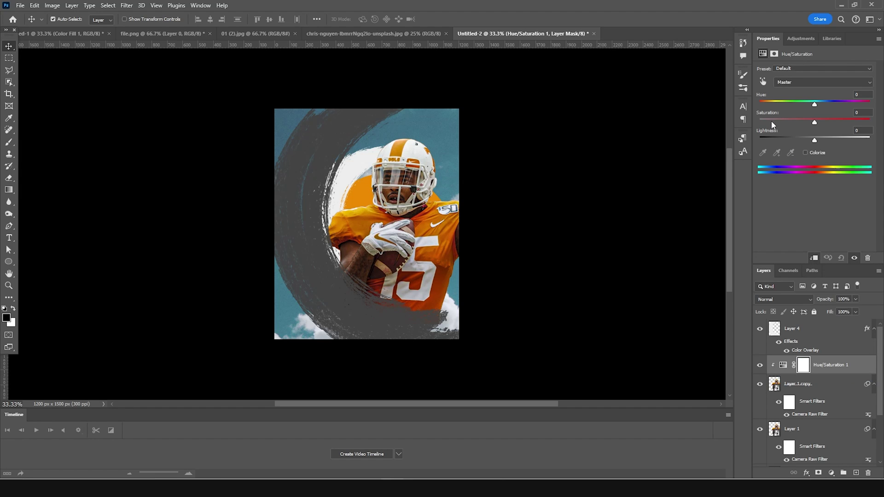
pyautogui.moveTo(771, 121); pyautogui.dragTo(720, 120)
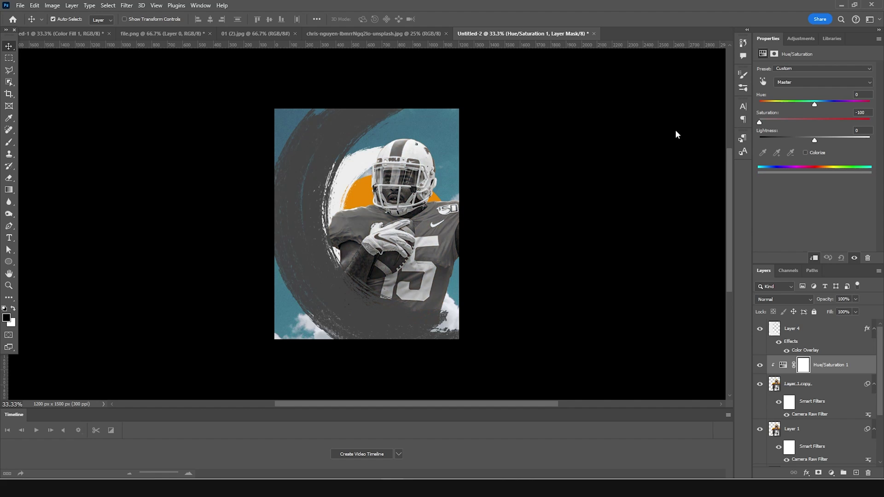
# - Group the player copy with its Hue/Saturation adjustment and name the group "black and white"
pyautogui.click(779, 390)
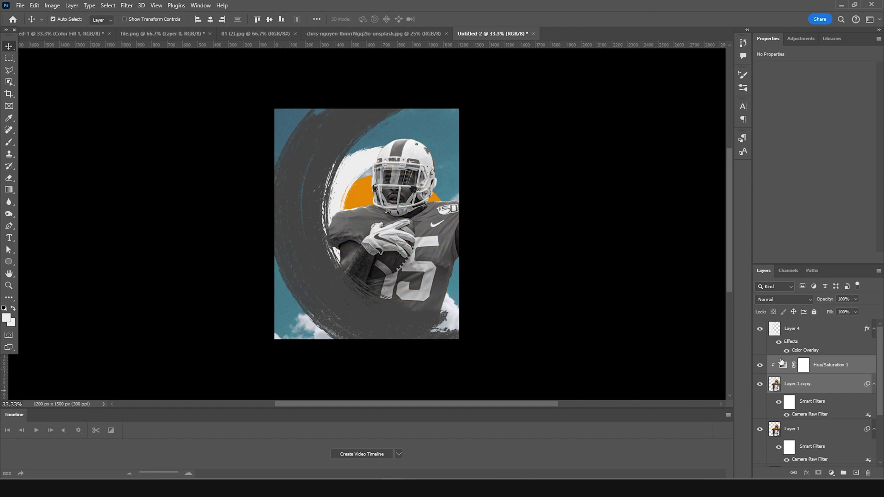
pyautogui.moveTo(781, 374); pyautogui.dragTo(782, 376)
pyautogui.hotkey('ctrl', 'g')
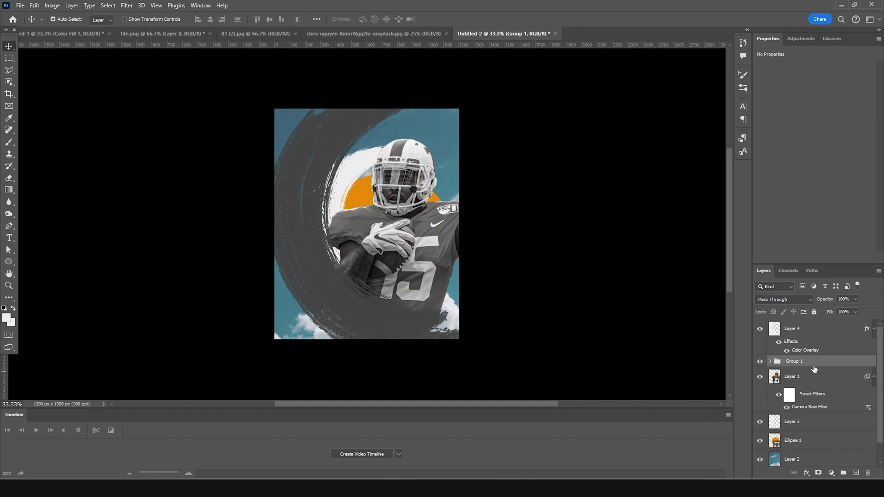
pyautogui.doubleClick(805, 363)
pyautogui.write('black and white')
pyautogui.press('Return')
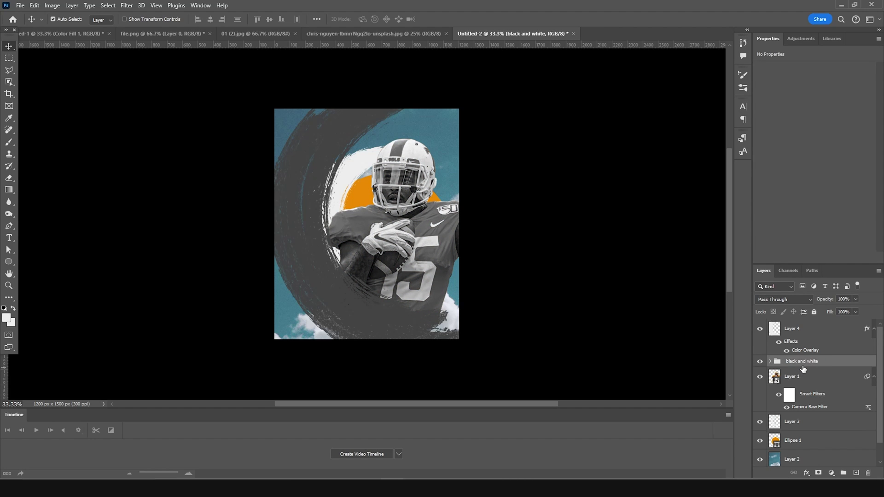
# - Add a layer mask to the "black and white" group, choose a Soft Round brush, and invert the mask to black
pyautogui.click(819, 473)
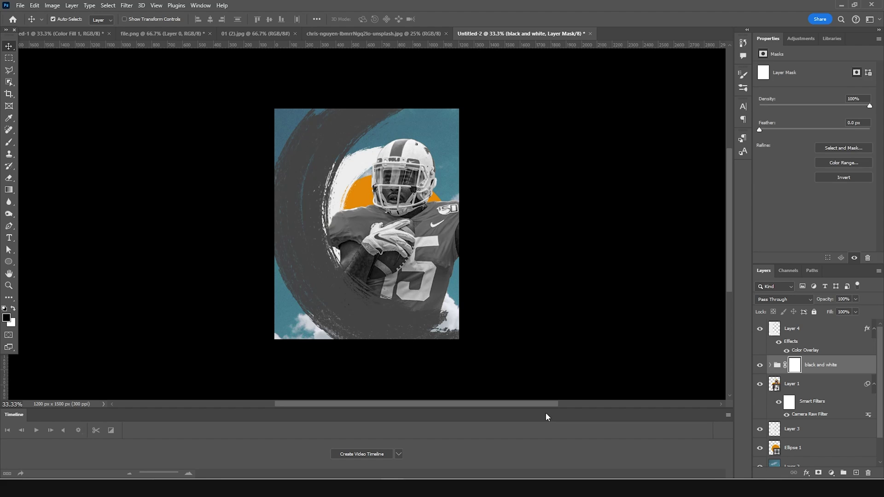
pyautogui.press('b')
pyautogui.click(66, 19)
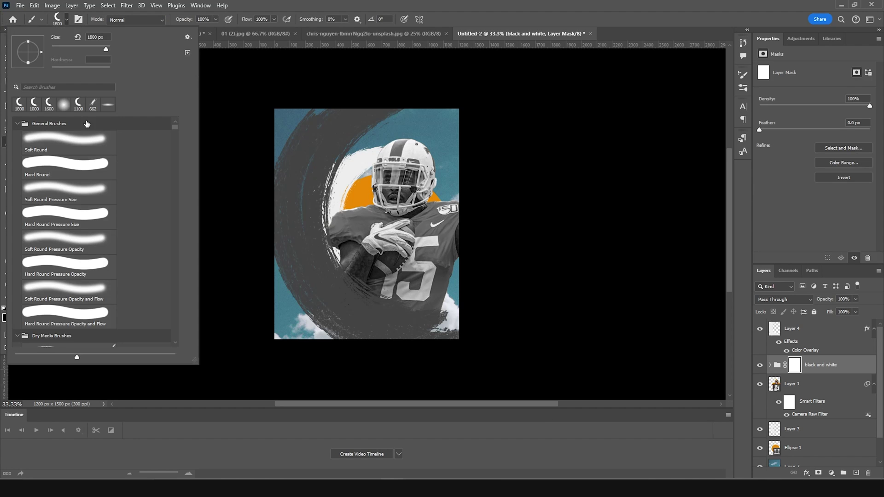
pyautogui.click(64, 105)
pyautogui.doubleClick(69, 140)
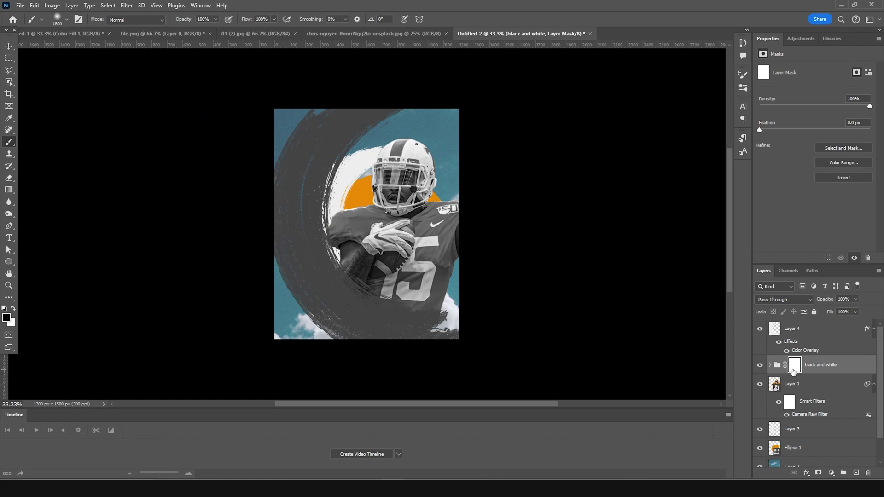
pyautogui.hotkey('ctrl', 'i')
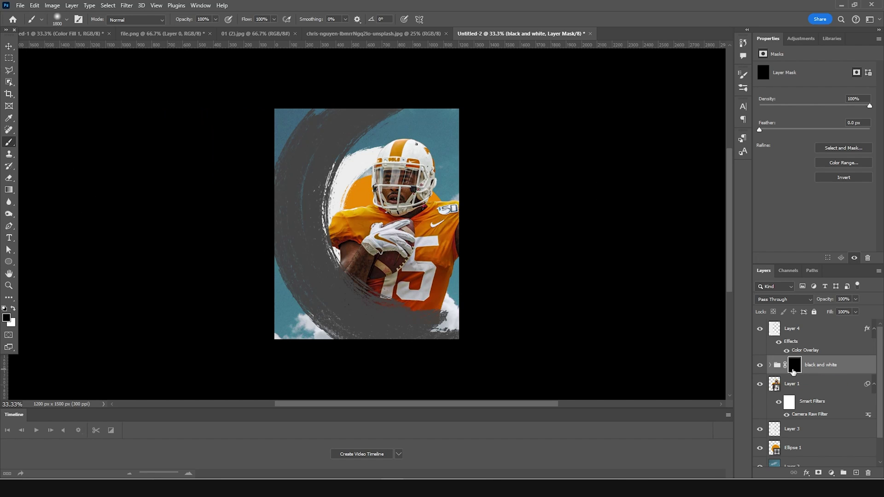
# - Paint white on the group mask over the player's face, neck and arm, using a soft brush of 150 px down to 90 px
pyautogui.hotkey('ctrl', '+')
pyautogui.hotkey('ctrl', '+')
pyautogui.click(13, 309)
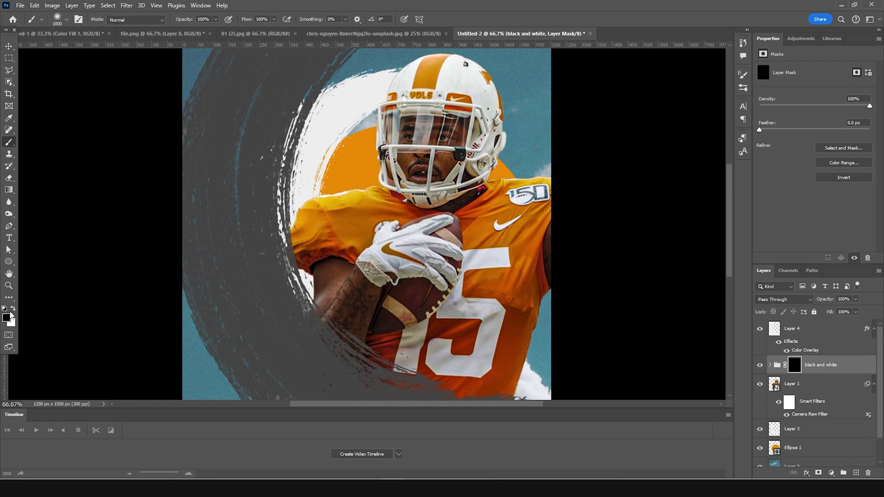
pyautogui.press('[')
pyautogui.press('[')
pyautogui.press('[')
pyautogui.press('[')
pyautogui.press('[')
pyautogui.press('[')
pyautogui.press('[')
pyautogui.press('[')
pyautogui.press('[')
pyautogui.press('[')
pyautogui.press('[')
pyautogui.press('[')
pyautogui.press('[')
pyautogui.press('[')
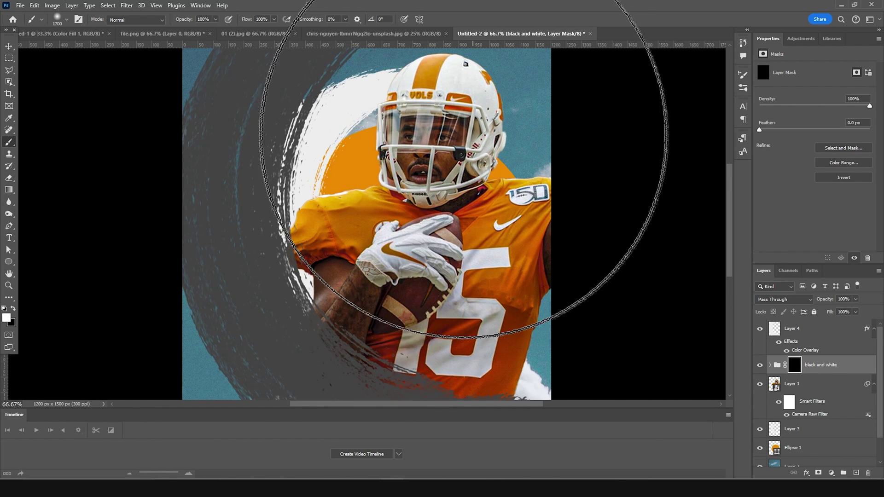
pyautogui.press('[')
pyautogui.press('[')
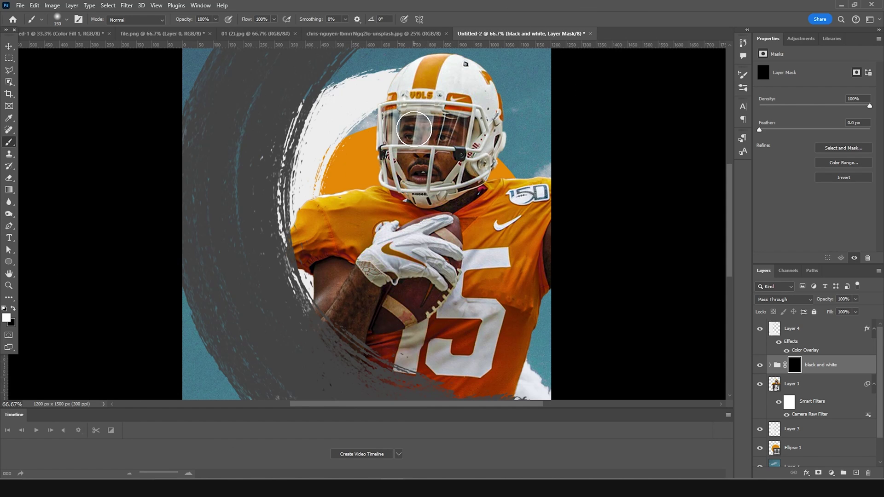
pyautogui.moveTo(418, 124)
pyautogui.mouseDown()
pyautogui.moveTo(450, 125)
pyautogui.moveTo(460, 138)
pyautogui.moveTo(428, 169)
pyautogui.moveTo(432, 140)
pyautogui.moveTo(416, 131)
pyautogui.moveTo(419, 172)
pyautogui.moveTo(422, 135)
pyautogui.moveTo(432, 148)
pyautogui.moveTo(408, 136)
pyautogui.moveTo(417, 168)
pyautogui.moveTo(399, 120)
pyautogui.moveTo(389, 138)
pyautogui.moveTo(393, 173)
pyautogui.moveTo(452, 169)
pyautogui.moveTo(476, 142)
pyautogui.moveTo(472, 127)
pyautogui.moveTo(474, 144)
pyautogui.moveTo(450, 181)
pyautogui.moveTo(459, 130)
pyautogui.moveTo(407, 121)
pyautogui.moveTo(424, 114)
pyautogui.mouseUp()
pyautogui.moveTo(459, 180)
pyautogui.mouseDown()
pyautogui.moveTo(466, 195)
pyautogui.moveTo(436, 202)
pyautogui.moveTo(449, 202)
pyautogui.mouseUp()
pyautogui.press('[')
pyautogui.moveTo(301, 281)
pyautogui.mouseDown()
pyautogui.moveTo(341, 267)
pyautogui.moveTo(349, 276)
pyautogui.moveTo(342, 305)
pyautogui.moveTo(359, 300)
pyautogui.moveTo(359, 281)
pyautogui.moveTo(368, 286)
pyautogui.moveTo(359, 347)
pyautogui.moveTo(336, 358)
pyautogui.moveTo(332, 285)
pyautogui.moveTo(315, 316)
pyautogui.moveTo(320, 349)
pyautogui.moveTo(321, 320)
pyautogui.moveTo(344, 330)
pyautogui.moveTo(342, 364)
pyautogui.moveTo(348, 331)
pyautogui.moveTo(325, 370)
pyautogui.moveTo(330, 279)
pyautogui.moveTo(329, 365)
pyautogui.moveTo(352, 307)
pyautogui.moveTo(355, 330)
pyautogui.mouseUp()
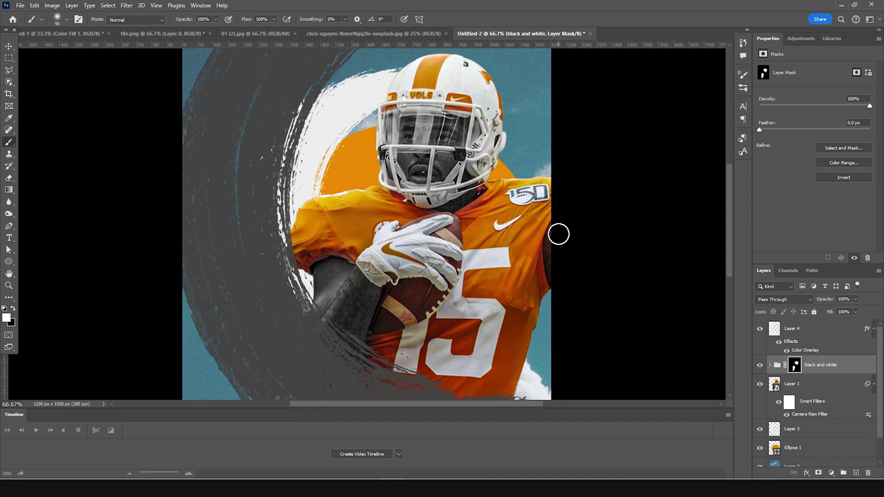
# - Scale the player layer and the "black and white" group together to about 109% and shift them slightly right
pyautogui.click(775, 383)
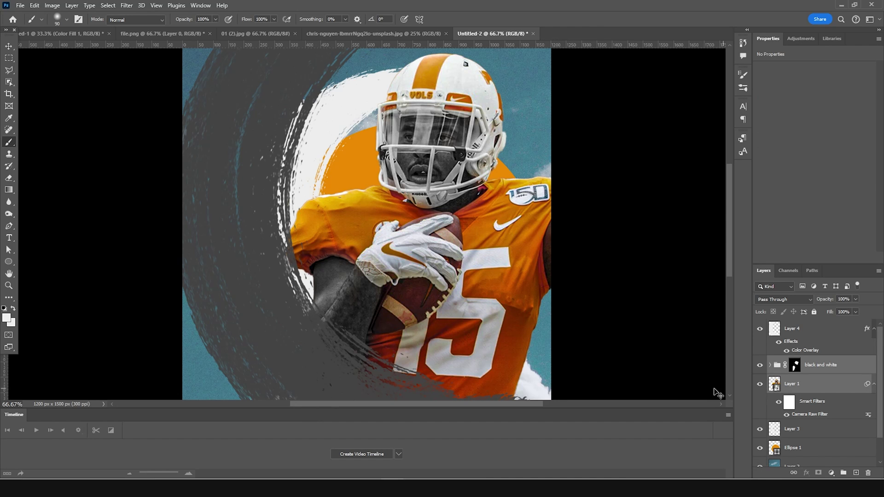
pyautogui.hotkey('ctrl', 't')
pyautogui.click(450, 188)
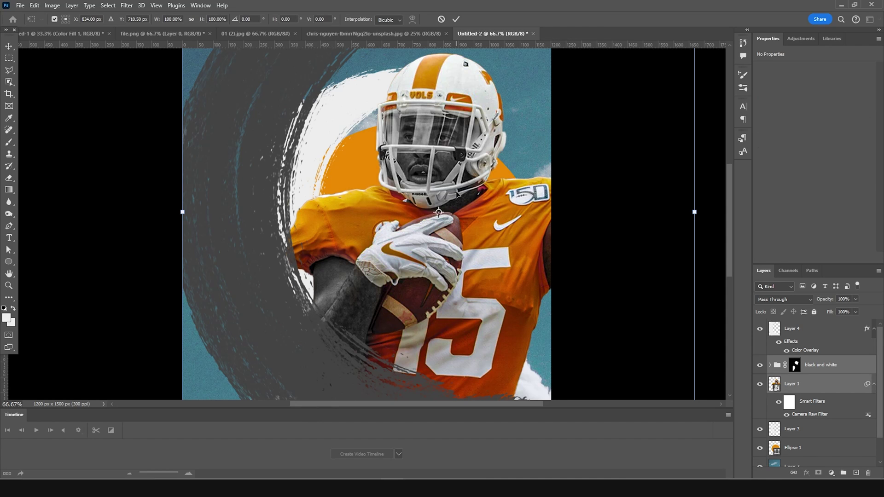
pyautogui.hotkey('ctrl', '-')
pyautogui.hotkey('ctrl', '-')
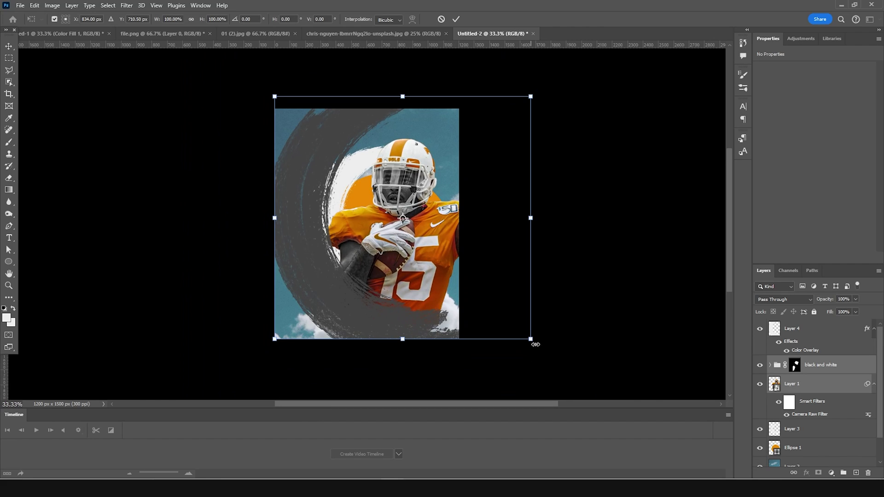
pyautogui.moveTo(531, 340); pyautogui.dragTo(545, 349)
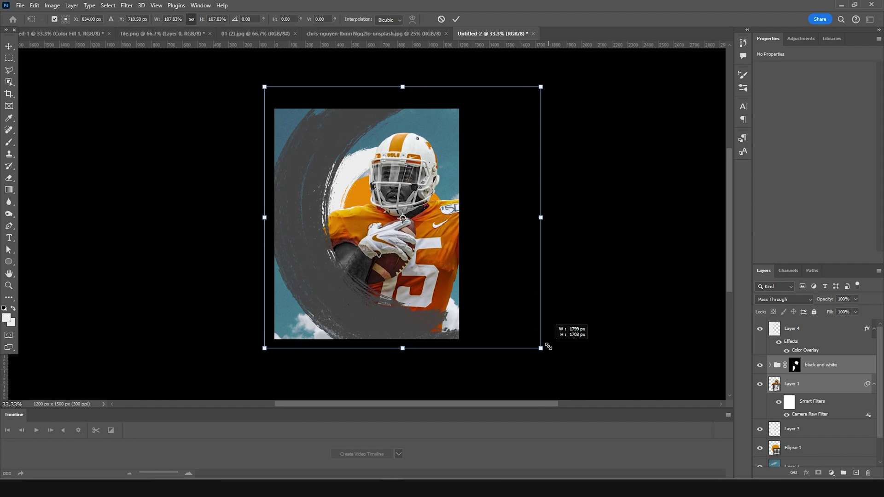
pyautogui.moveTo(416, 258); pyautogui.dragTo(421, 260)
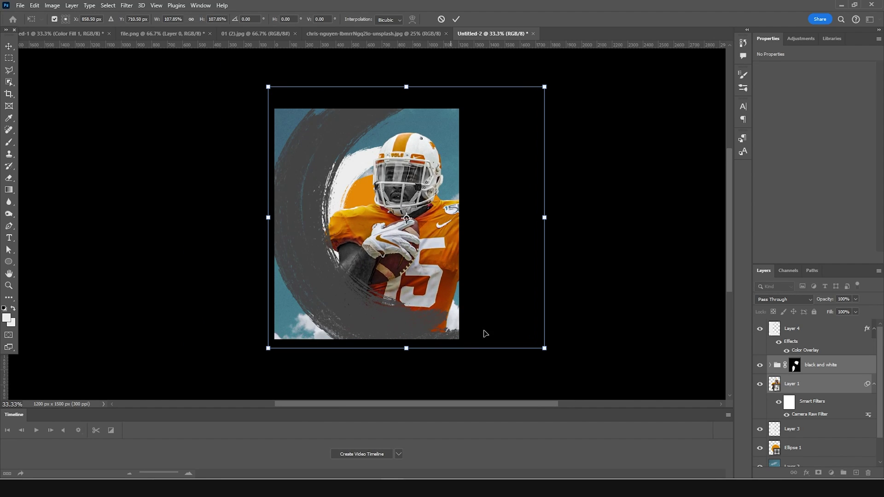
pyautogui.moveTo(546, 352); pyautogui.dragTo(548, 350)
pyautogui.moveTo(406, 274); pyautogui.dragTo(407, 273)
pyautogui.press('Return')
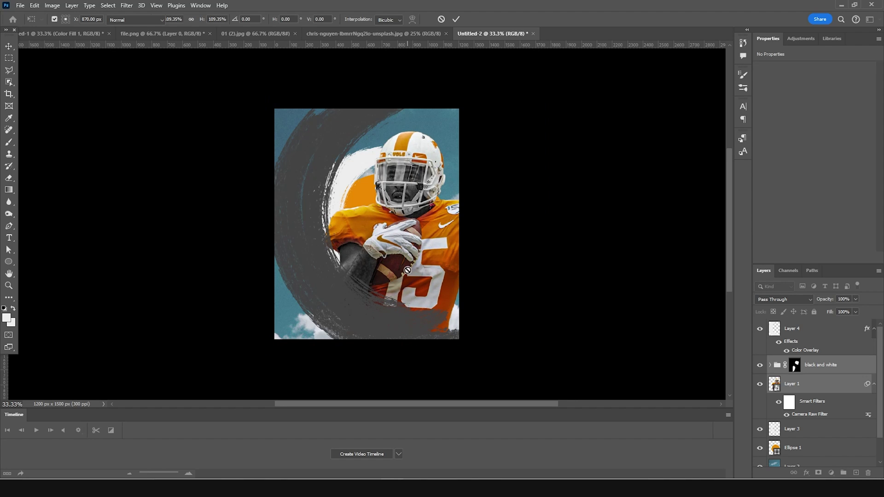
# - Copy the black brush texture from 01 (2).jpg into the poster below the player layer and set its blend mode to Screen
pyautogui.press('b')
pyautogui.hotkey('ctrl', '+')
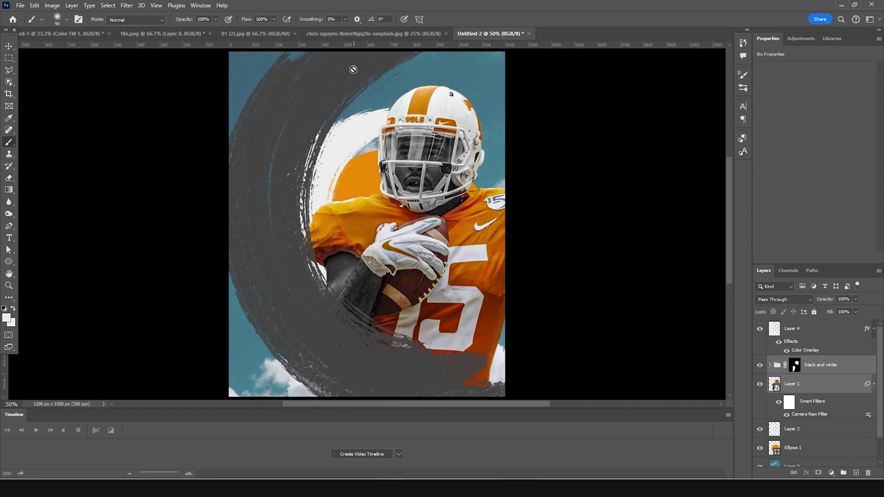
pyautogui.click(358, 33)
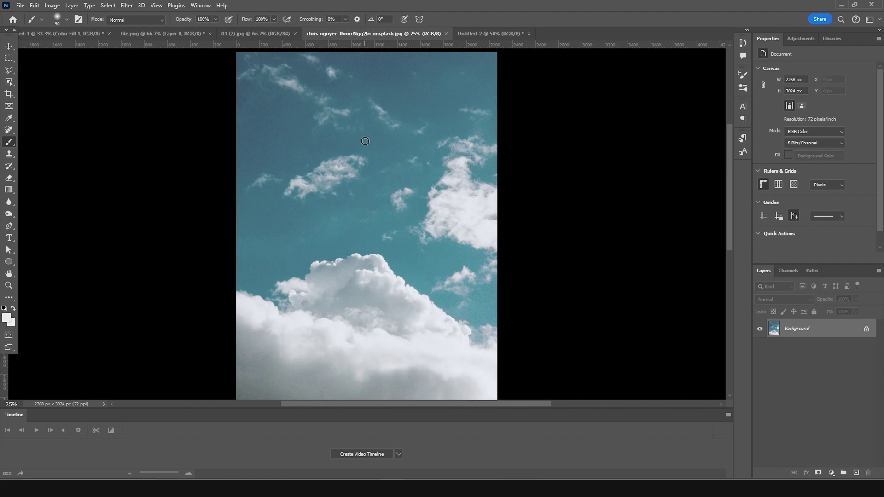
pyautogui.click(269, 36)
pyautogui.press('v')
pyautogui.moveTo(451, 179)
pyautogui.mouseDown()
pyautogui.moveTo(481, 36)
pyautogui.moveTo(458, 112)
pyautogui.mouseUp()
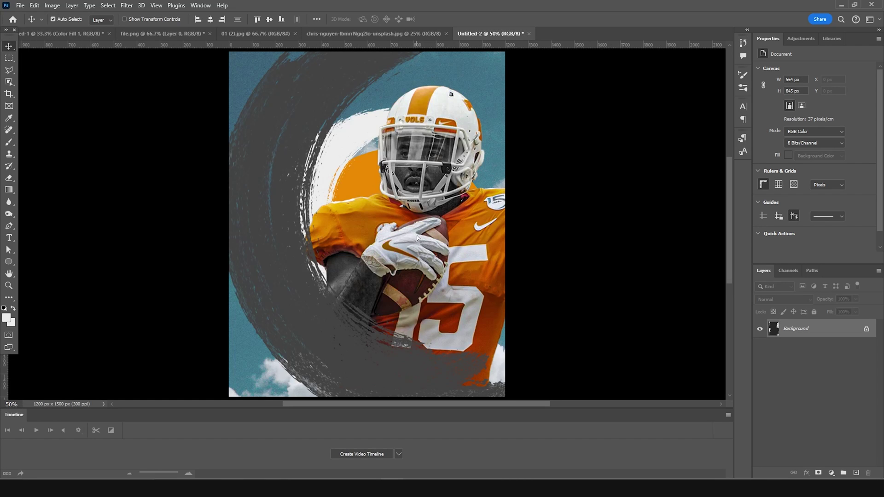
pyautogui.moveTo(417, 236); pyautogui.dragTo(417, 236)
pyautogui.moveTo(777, 383); pyautogui.dragTo(778, 440)
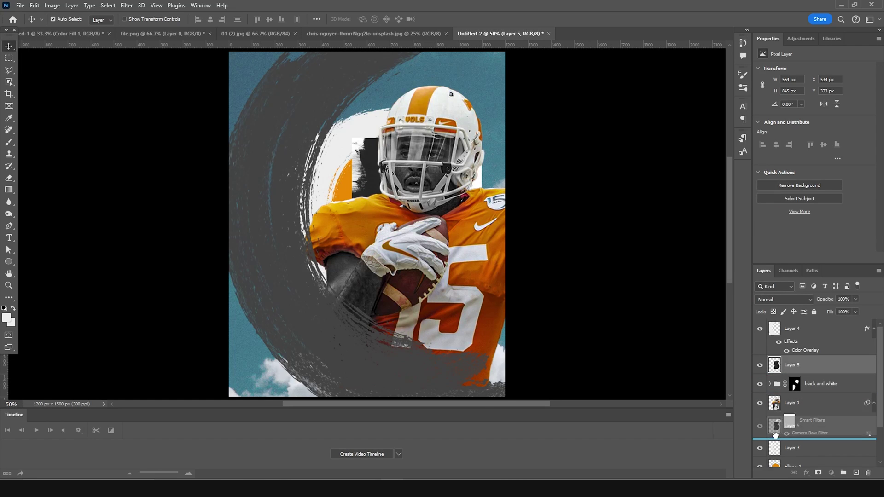
pyautogui.click(781, 300)
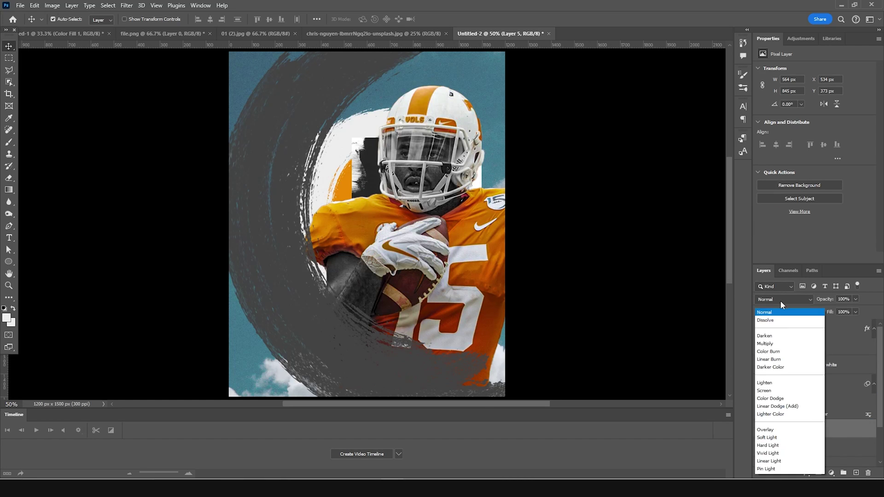
pyautogui.click(776, 305)
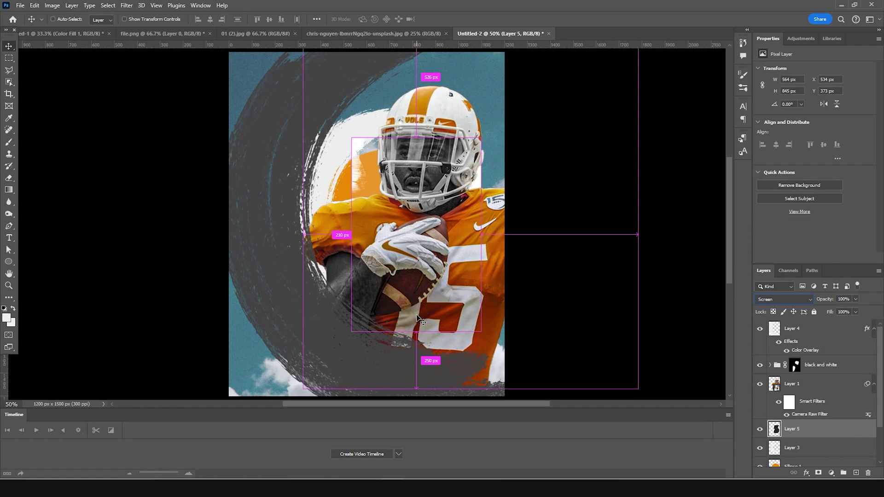
# - Enlarge the texture layer to about 1351 x 2022 px so it covers the poster, and lower its opacity to about 78%
pyautogui.hotkey('ctrl', '-')
pyautogui.hotkey('ctrl', '-')
pyautogui.hotkey('ctrl', 't')
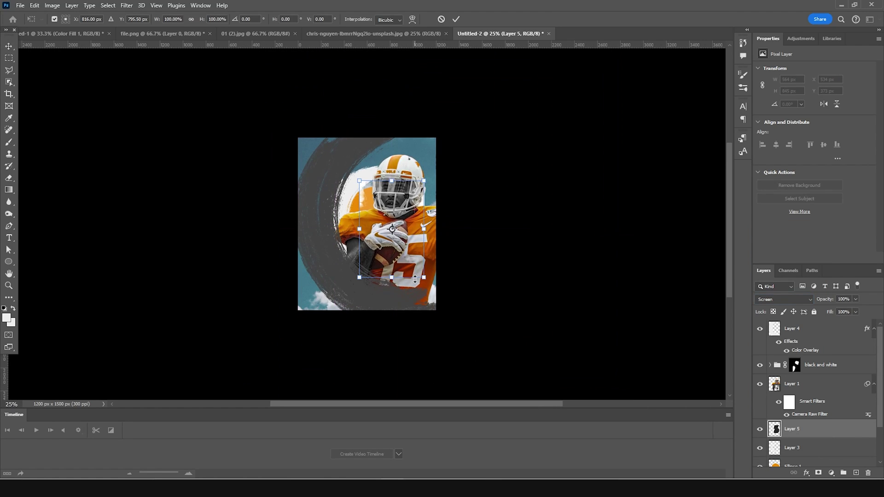
pyautogui.moveTo(425, 279); pyautogui.dragTo(507, 331)
pyautogui.moveTo(442, 283); pyautogui.dragTo(408, 282)
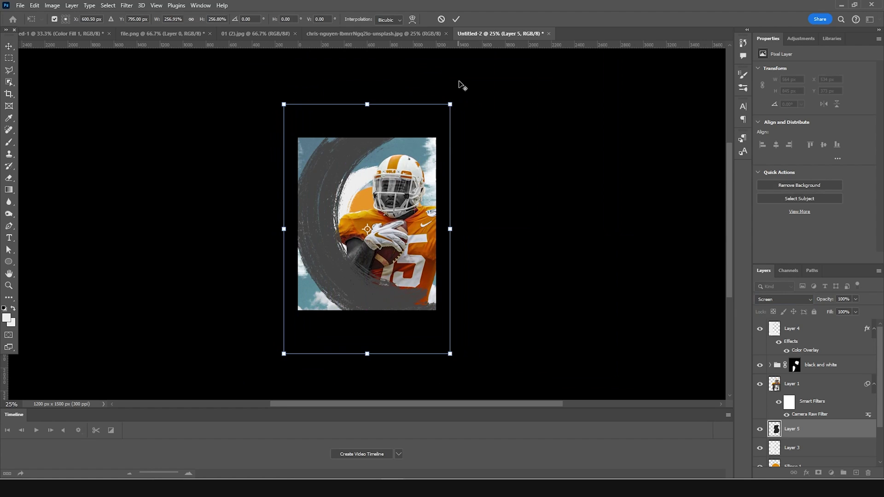
pyautogui.moveTo(450, 104); pyautogui.dragTo(442, 112)
pyautogui.press('Return')
pyautogui.hotkey('ctrl', '+')
pyautogui.hotkey('ctrl', '-')
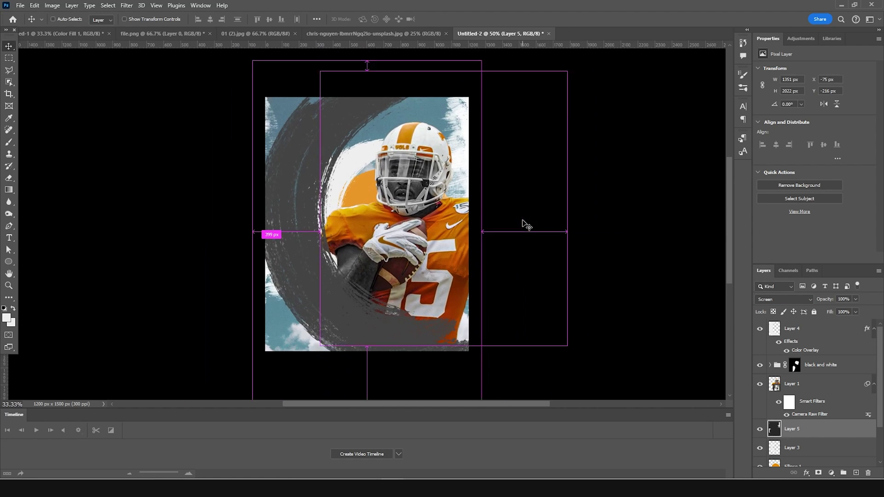
pyautogui.click(855, 300)
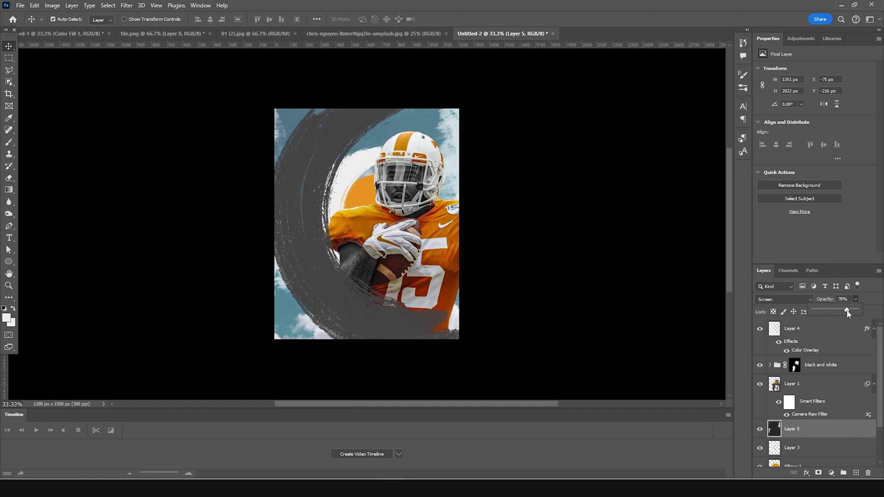
# - Add a Color Lookup adjustment above Layer 4 and load the 3D LUT file WindyCine LUTVv2.cube
pyautogui.click(815, 329)
pyautogui.click(815, 329)
pyautogui.click(831, 473)
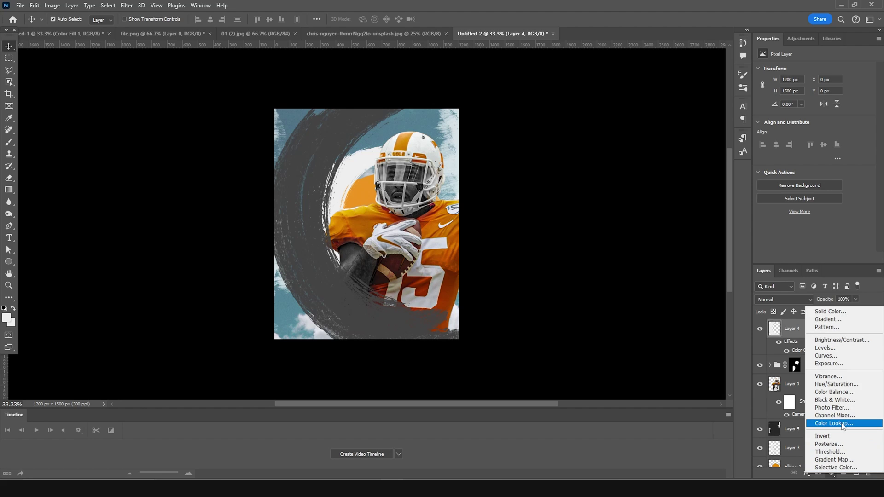
pyautogui.click(838, 421)
pyautogui.click(835, 73)
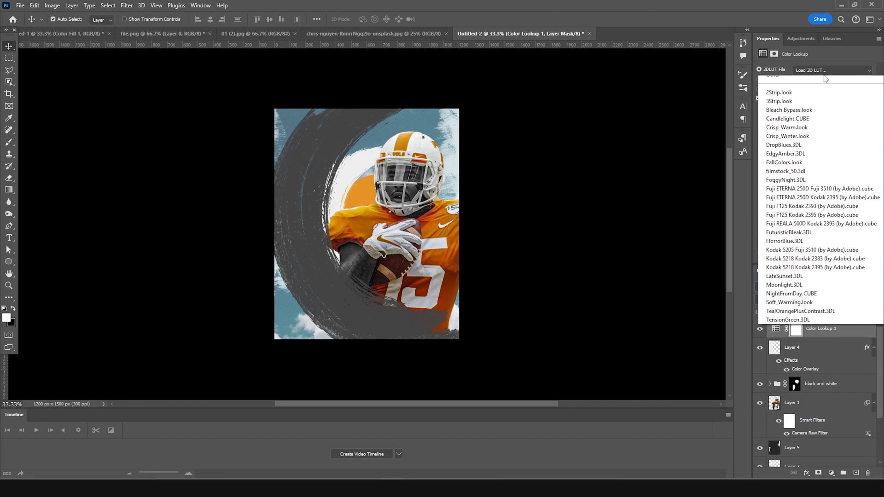
pyautogui.click(815, 81)
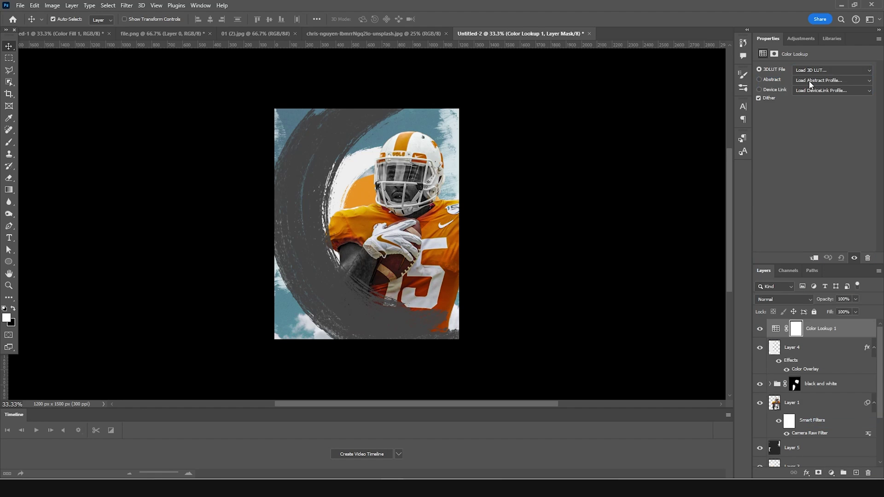
pyautogui.click(151, 68)
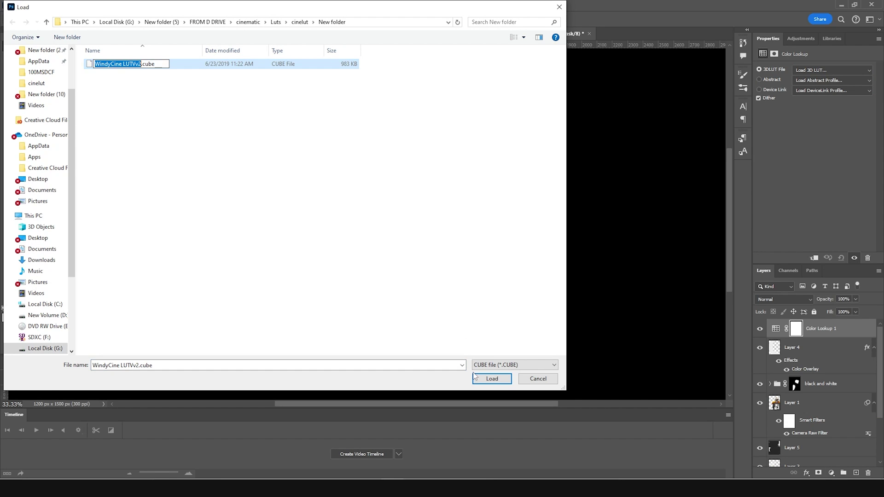
pyautogui.click(486, 381)
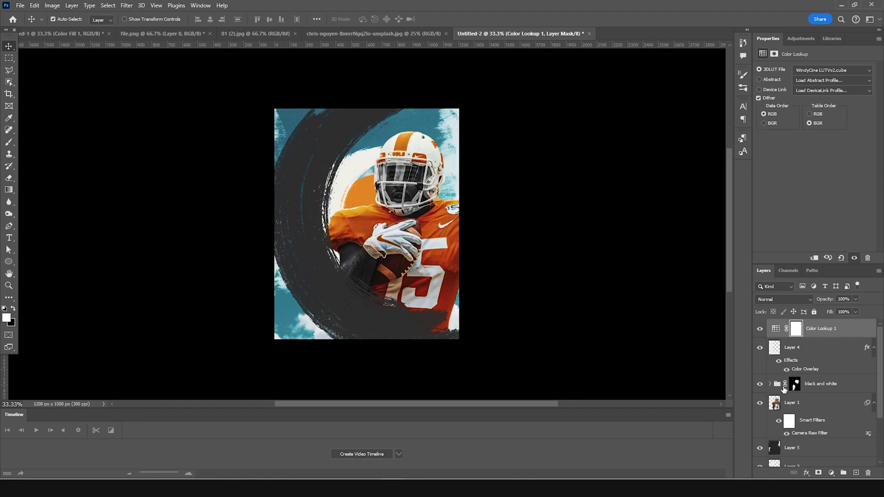
# - Add a Curves adjustment above the "black and white" group, raise input 115 to output 161, and invert its mask to black
pyautogui.click(777, 390)
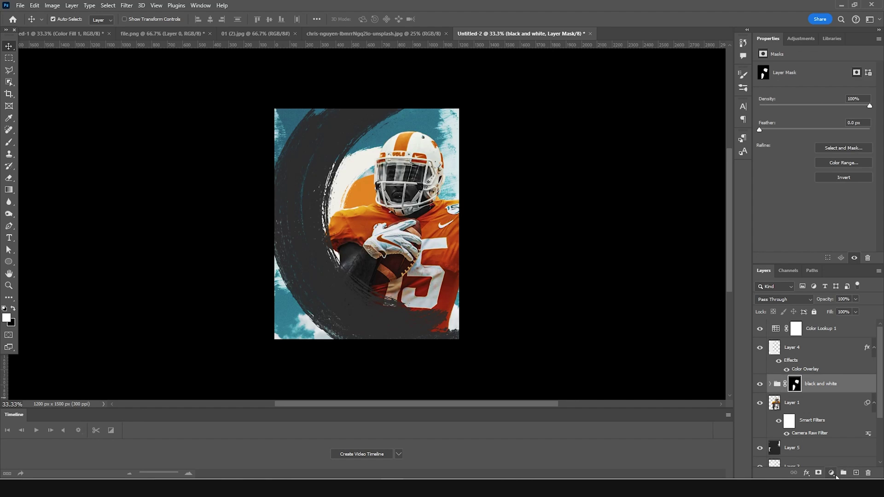
pyautogui.click(836, 476)
pyautogui.click(826, 360)
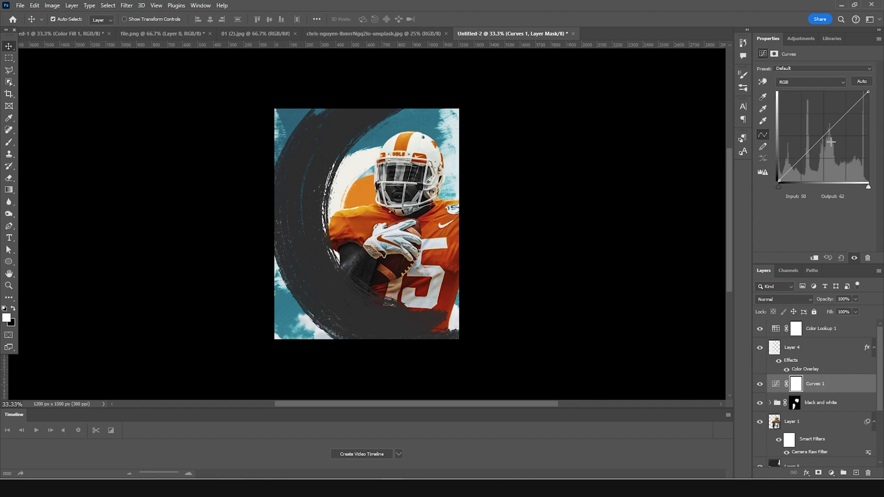
pyautogui.moveTo(831, 129); pyautogui.dragTo(819, 125)
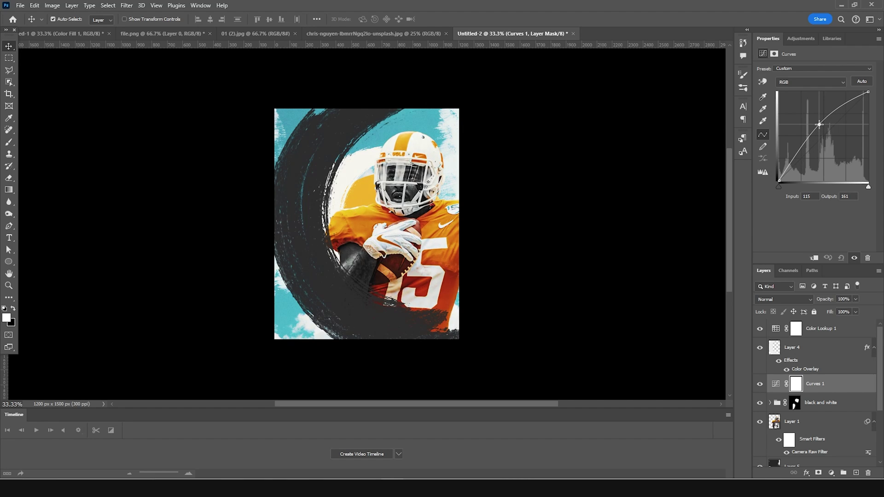
pyautogui.click(797, 390)
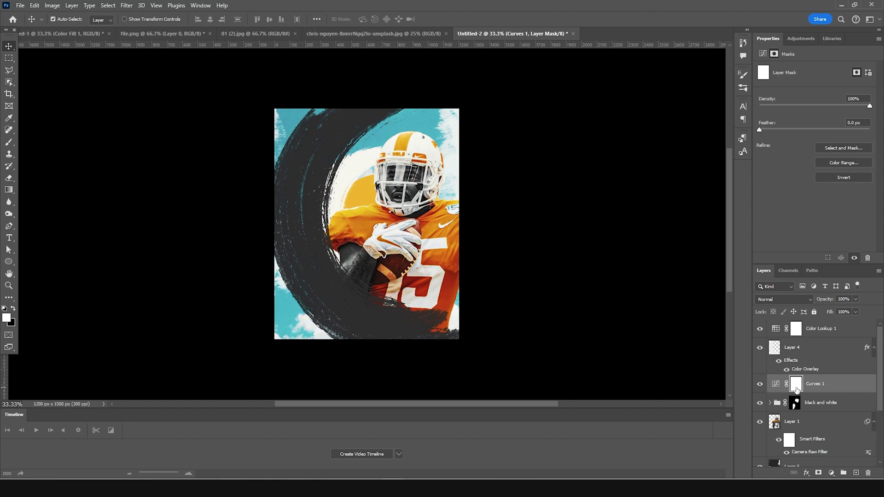
pyautogui.hotkey('ctrl', 'i')
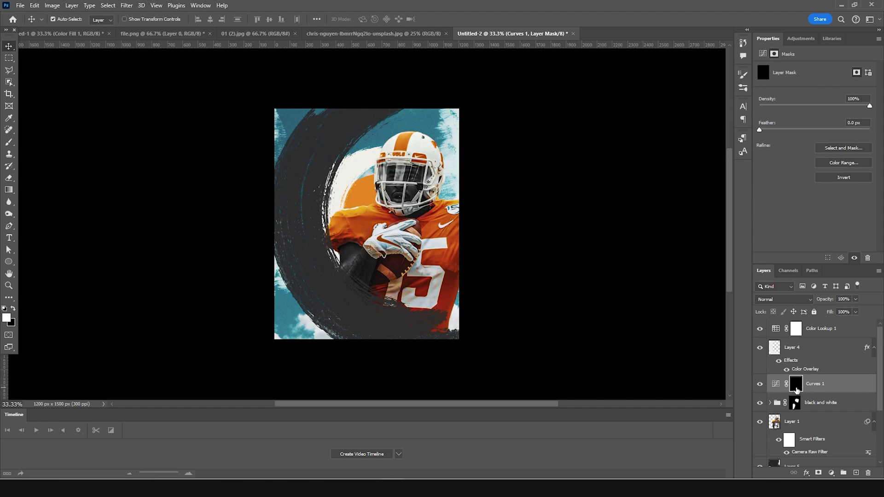
# - Paint white on the Curves mask over the player's face with a soft brush of about 250 px
pyautogui.press('b')
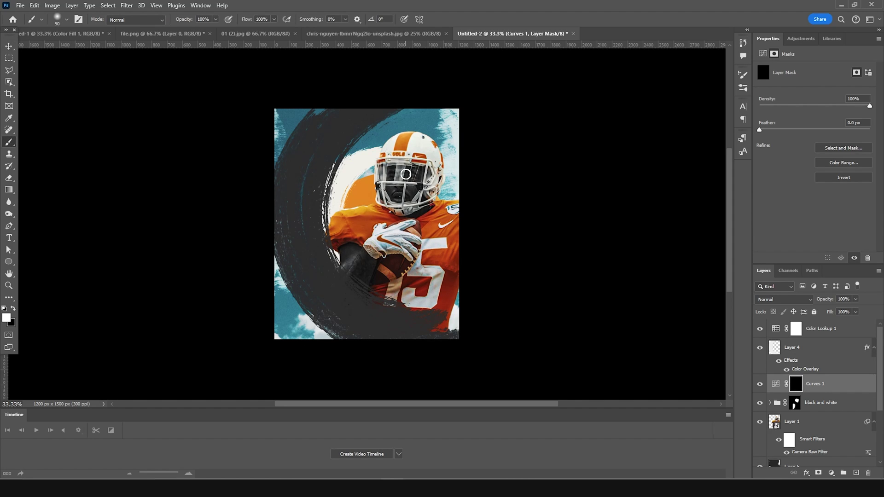
pyautogui.press(']')
pyautogui.press(']')
pyautogui.press(']')
pyautogui.press(']')
pyautogui.press(']')
pyautogui.press(']')
pyautogui.moveTo(400, 179); pyautogui.dragTo(405, 180)
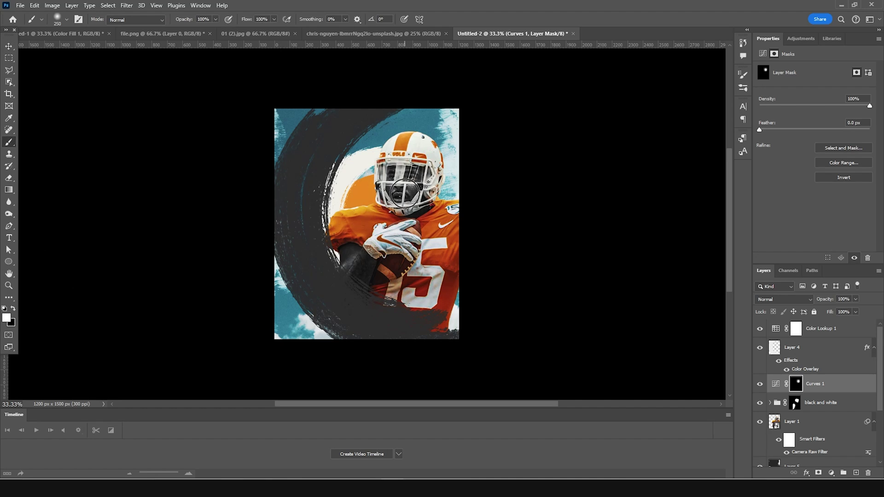
pyautogui.press('[')
pyautogui.press('[')
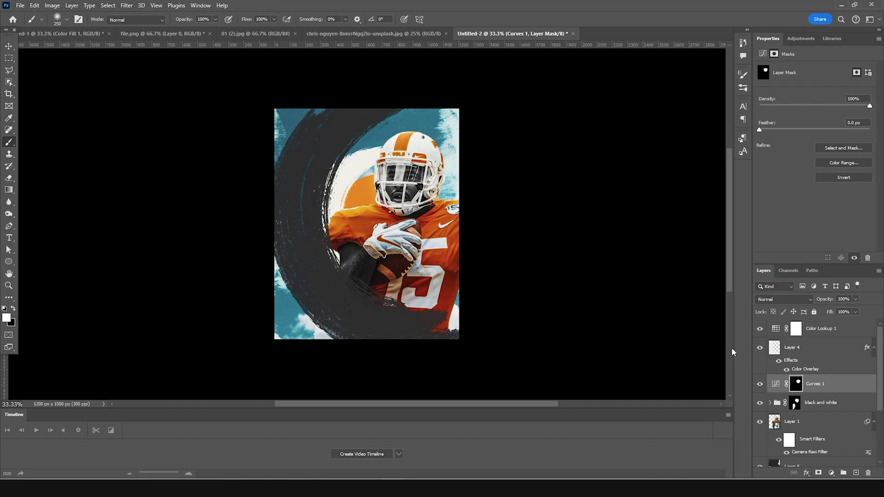
# - Add the white text "15" in Milka Aged at 36 pt on the poster's lower-left area and move its layer above all others
pyautogui.click(9, 46)
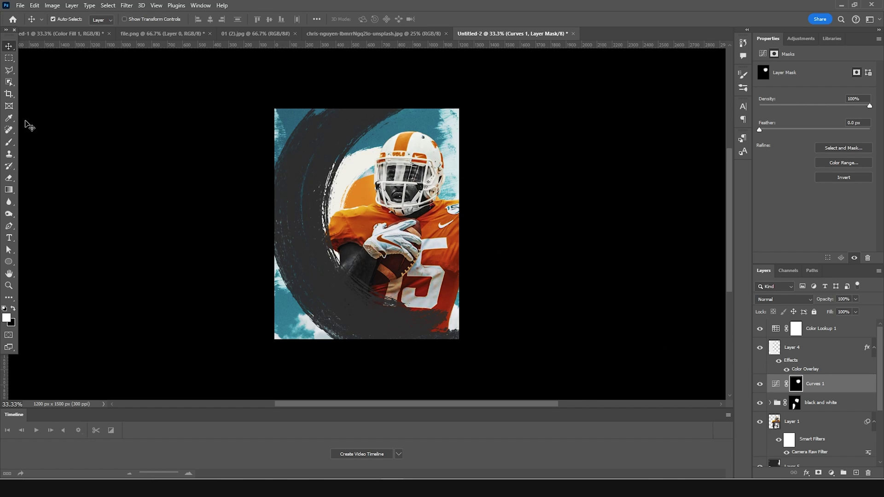
pyautogui.click(9, 237)
pyautogui.click(310, 295)
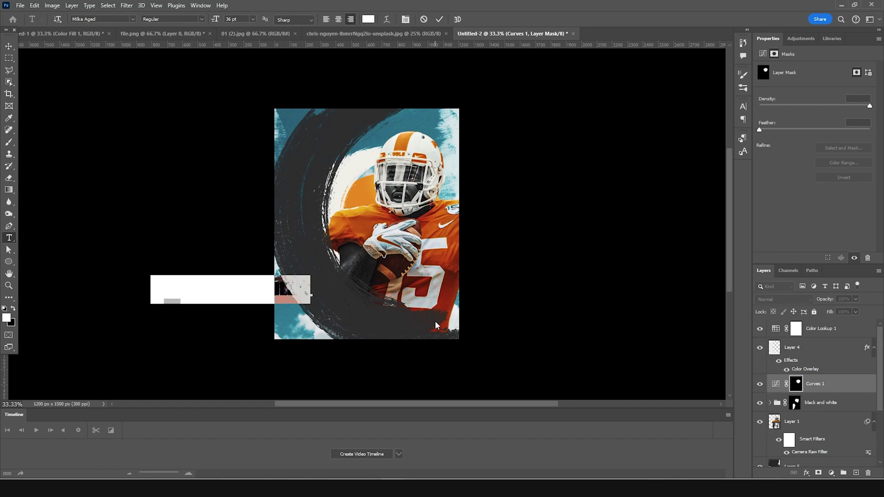
pyautogui.press('BackSpace')
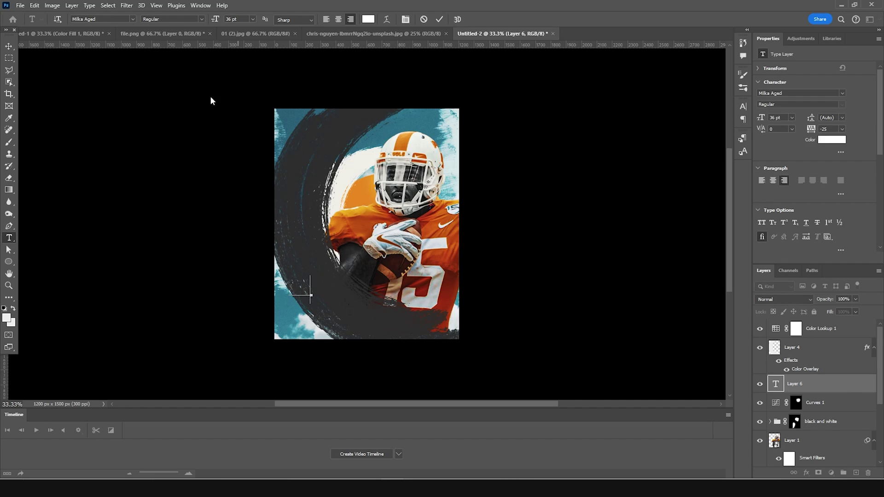
pyautogui.click(9, 46)
pyautogui.moveTo(777, 383); pyautogui.dragTo(781, 327)
# - Scale the "15" text up to about 358% over the poster's lower-left area
pyautogui.hotkey('ctrl', 't')
pyautogui.moveTo(310, 304); pyautogui.dragTo(346, 317)
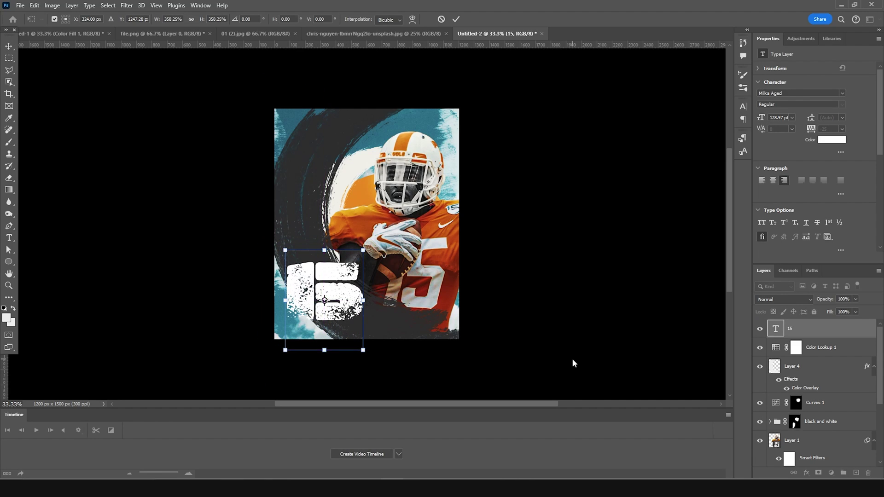
pyautogui.press('Return')
# - Change the font of the "15" text to Rockets Battle Demo
pyautogui.doubleClick(776, 330)
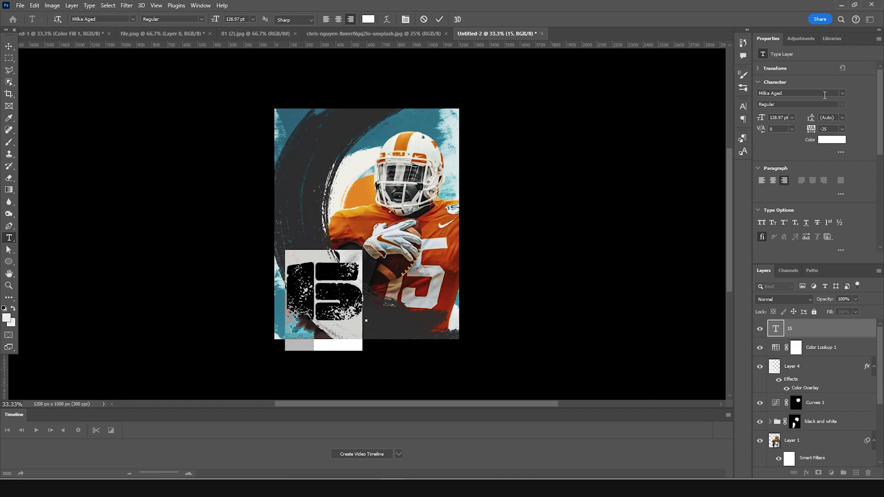
pyautogui.click(841, 93)
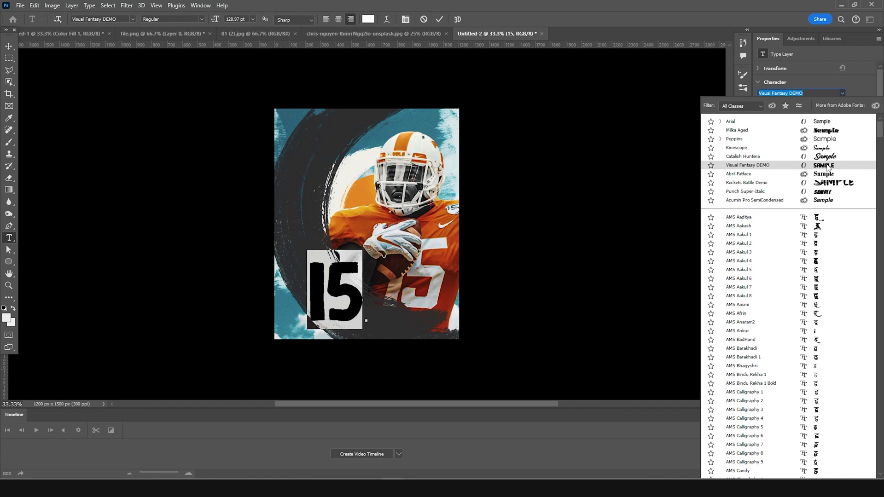
pyautogui.click(827, 184)
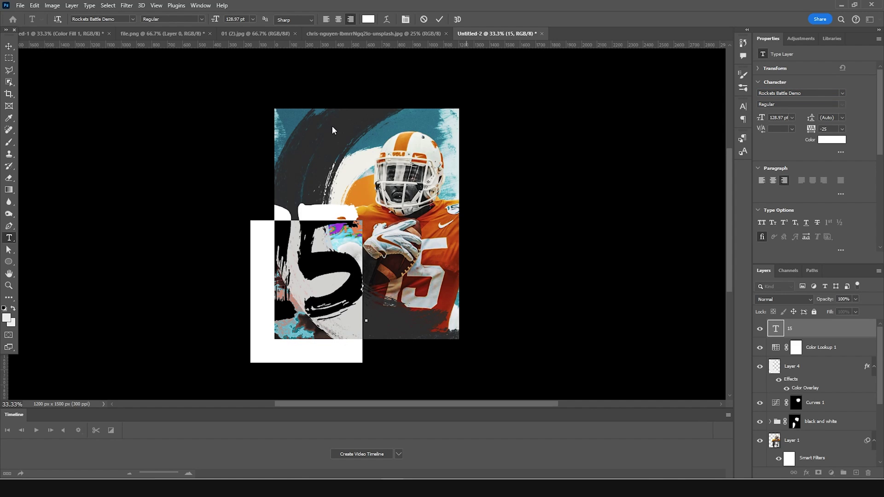
pyautogui.click(9, 48)
# - Scale the "15" text down to about 75 pt and place it in the poster's lower-left corner area
pyautogui.hotkey('ctrl', 't')
pyautogui.moveTo(362, 205); pyautogui.dragTo(342, 235)
pyautogui.moveTo(333, 284); pyautogui.dragTo(349, 291)
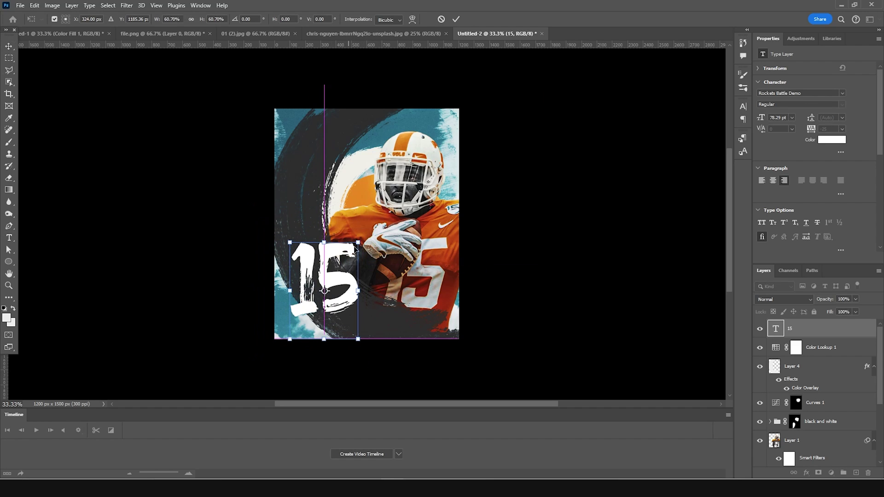
pyautogui.moveTo(356, 249); pyautogui.dragTo(352, 254)
pyautogui.moveTo(341, 289); pyautogui.dragTo(342, 298)
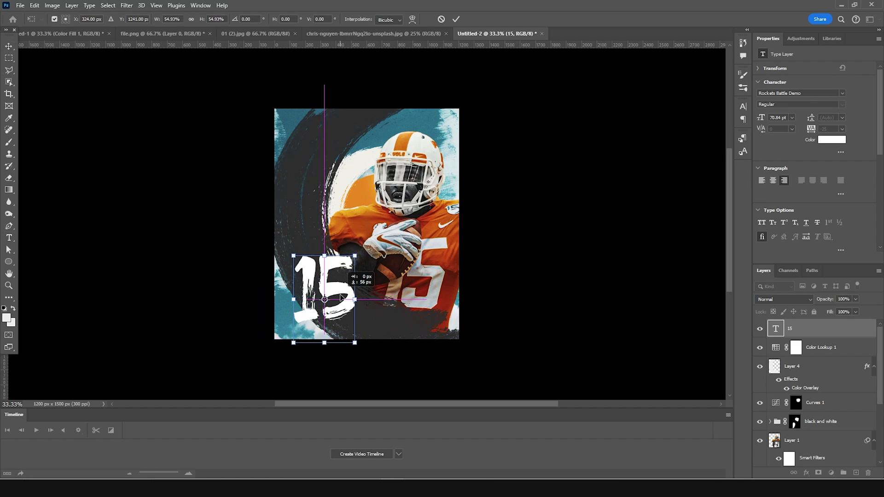
pyautogui.press('Return')
# - Create a lorem ipsum paragraph text box over the jersey beside the "15" and set its font size to 9 pt
pyautogui.press('t')
pyautogui.moveTo(383, 255); pyautogui.dragTo(459, 289)
pyautogui.moveTo(785, 117); pyautogui.dragTo(733, 106)
pyautogui.write('9')
# - Set the lorem ipsum paragraph to Arial with right alignment and move it closer to the "15"
pyautogui.click(842, 93)
pyautogui.click(800, 131)
pyautogui.scroll(2, 782, 119)
pyautogui.click(762, 180)
pyautogui.click(784, 180)
pyautogui.click(9, 46)
pyautogui.moveTo(448, 260); pyautogui.dragTo(407, 278)
# - Set the lorem ipsum paragraph's font size to 6 pt and nudge the paragraph slightly down
pyautogui.doubleClick(775, 330)
pyautogui.click(778, 118)
pyautogui.scroll(1, 778, 118)
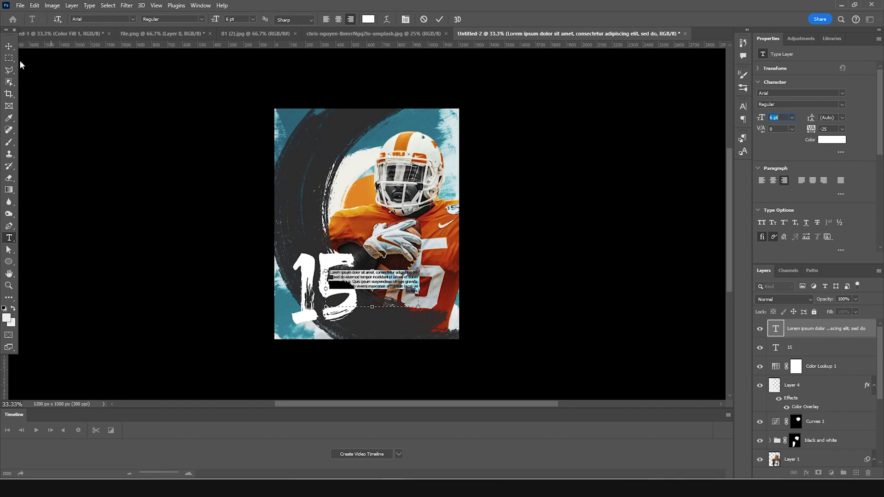
pyautogui.click(9, 46)
pyautogui.hotkey('shift', 'Down')
# - Duplicate the "15" text to its right and change the copy's wording to "GAME DAY"
pyautogui.click(345, 296)
pyautogui.keyDown('alt'); pyautogui.moveTo(345, 297); pyautogui.dragTo(402, 299); pyautogui.keyUp('alt')
pyautogui.hotkey('ctrl', 'z')
pyautogui.click(353, 301)
pyautogui.doubleClick(775, 346)
pyautogui.write('DAY')
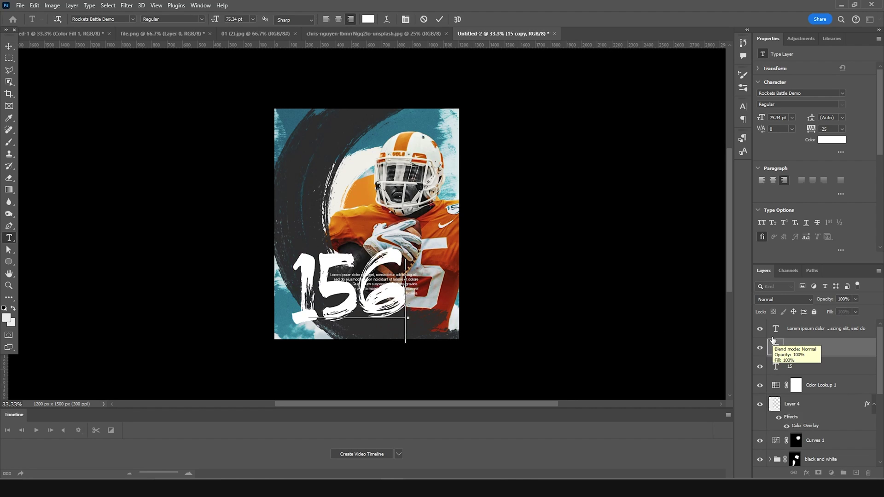
pyautogui.click(13, 48)
# - Scale down the "GAME DAY" text and place it beneath the paragraph, to the right of the "15"
pyautogui.hotkey('ctrl', 't')
pyautogui.keyDown('alt'); pyautogui.moveTo(407, 342); pyautogui.dragTo(425, 313); pyautogui.keyUp('alt')
pyautogui.moveTo(422, 310); pyautogui.dragTo(422, 290)
# - Resize the lorem ipsum paragraph's text box above "GAME DAY" to about 624 px wide and 232 px high
pyautogui.click(783, 328)
pyautogui.doubleClick(775, 329)
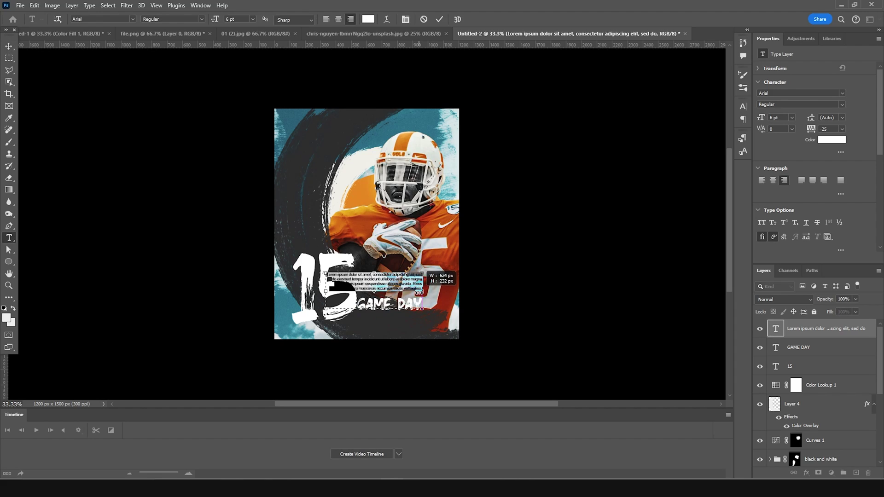
pyautogui.click(9, 46)
pyautogui.click(557, 298)
# - Add a tall, narrow, right-aligned lorem ipsum text column in the poster's upper left area, over the dark brush stroke
pyautogui.click(9, 238)
pyautogui.moveTo(296, 132)
pyautogui.mouseDown()
pyautogui.moveTo(317, 239)
pyautogui.moveTo(325, 240)
pyautogui.mouseUp()
pyautogui.click(8, 46)
# - Nudge the narrow lorem ipsum column left and down over the dark brush stroke
pyautogui.hotkey('shift', 'Left')
pyautogui.hotkey('shift', 'Left')
pyautogui.hotkey('shift', 'Left')
pyautogui.hotkey('shift', 'Left')
pyautogui.hotkey('shift', 'Left')
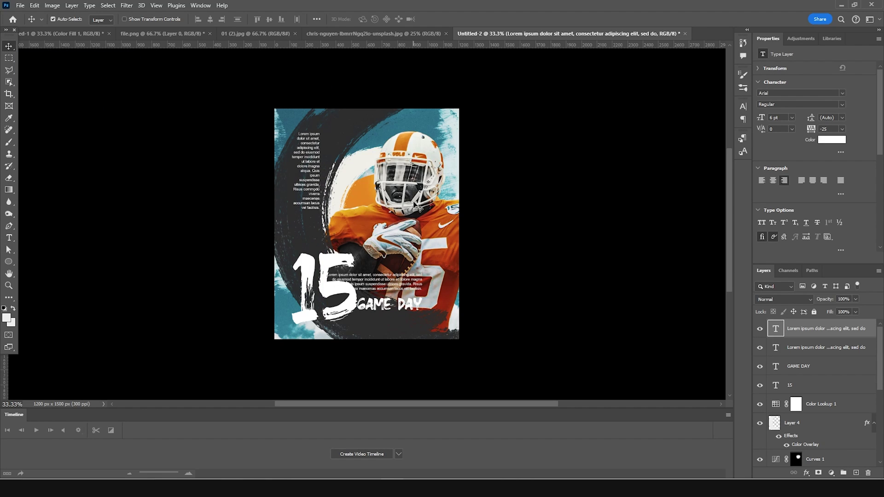
pyautogui.hotkey('shift', 'Down')
pyautogui.hotkey('shift', 'Down')
pyautogui.hotkey('shift', 'Down')
pyautogui.hotkey('shift', 'Left')
pyautogui.hotkey('shift', 'Down')
pyautogui.hotkey('shift', 'Down')
pyautogui.hotkey('shift', 'Down')
pyautogui.hotkey('shift', 'Down')
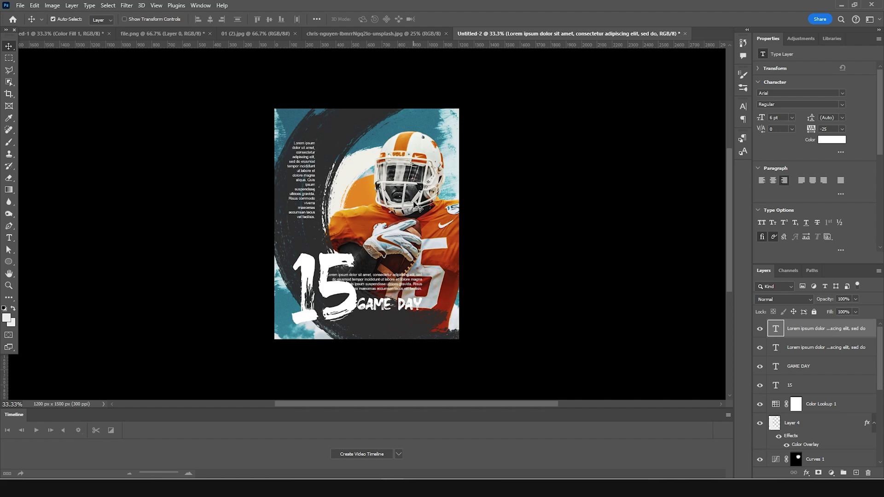
# - Add the two-line text "windystudio" and "Photoshop Tutorial" near the poster's top edge
pyautogui.press('t')
pyautogui.click(349, 121)
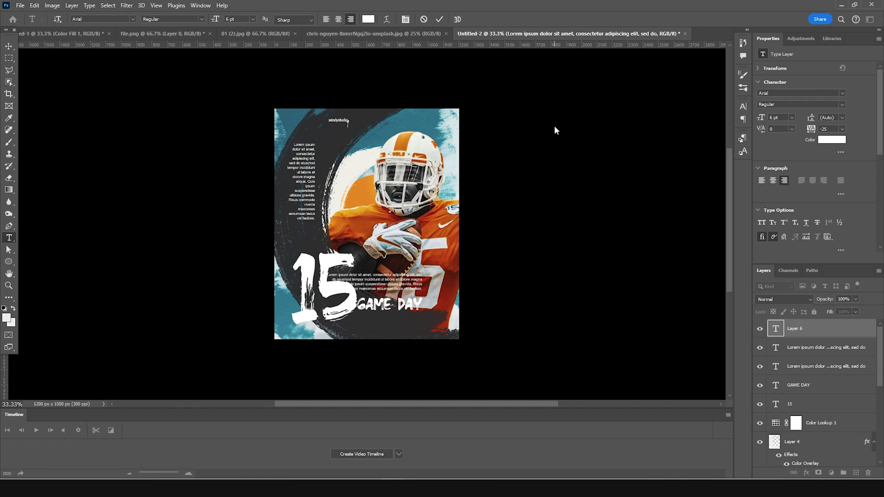
pyautogui.write('rial')
# - Center-align the "windystudio Photoshop Tutorial" text and set its font size to 5 pt
pyautogui.doubleClick(774, 325)
pyautogui.click(338, 19)
pyautogui.moveTo(237, 19); pyautogui.dragTo(197, 16)
pyautogui.press('Up')
pyautogui.press('Down')
pyautogui.press('Down')
pyautogui.press('Down')
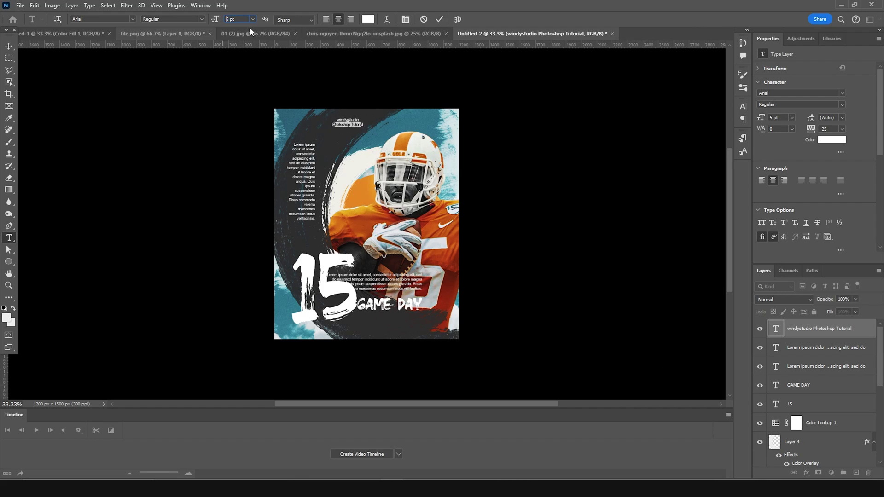
pyautogui.hotkey('shift', 'Up')
pyautogui.hotkey('shift', 'Up')
# - Move the "windystudio Photoshop Tutorial" text right, above the player's helmet, and scale it up slightly
pyautogui.click(8, 46)
pyautogui.moveTo(352, 121); pyautogui.dragTo(381, 122)
pyautogui.doubleClick(776, 329)
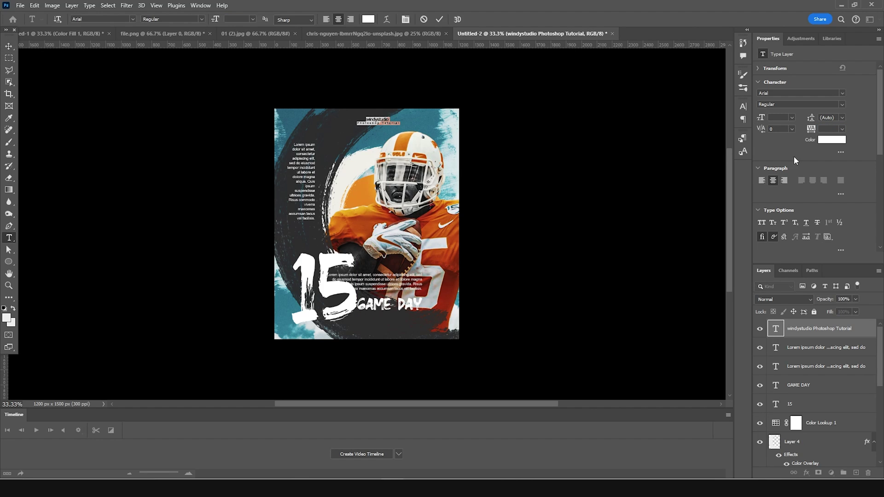
pyautogui.click(9, 46)
pyautogui.hotkey('ctrl', 't')
pyautogui.moveTo(401, 126); pyautogui.dragTo(408, 128)
pyautogui.press('Return')
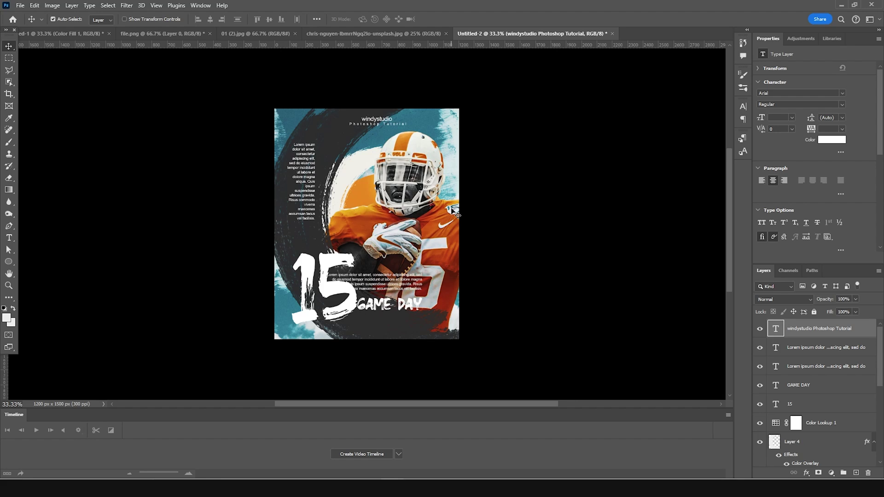
# - Examine the reference poster and its layers in the other open document, and return to Untitled-2
pyautogui.click(131, 35)
pyautogui.click(83, 34)
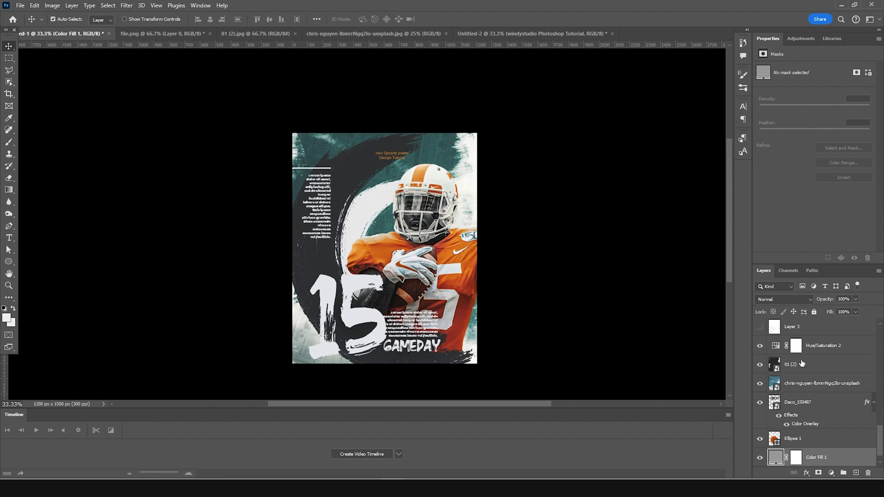
pyautogui.scroll(5, 802, 363)
pyautogui.hotkey('ctrl', 'shift', 'Tab')
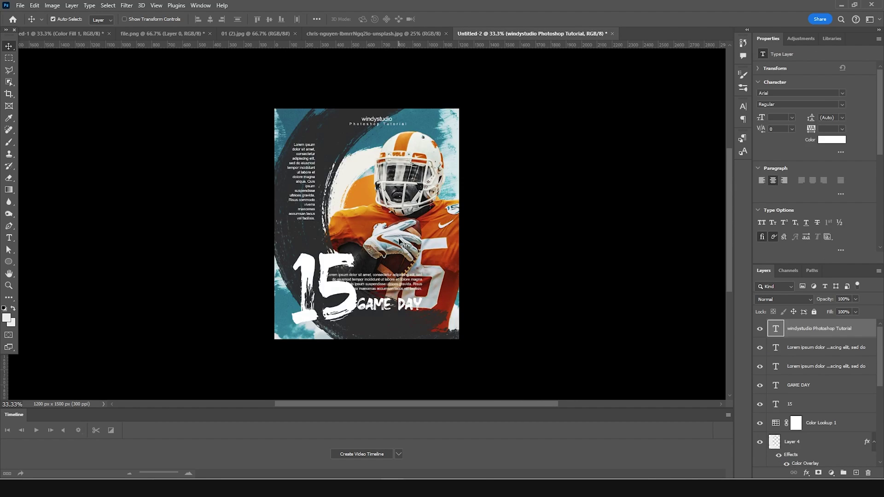
# - Stamp all visible layers into a new layer above the "windystudio Photoshop Tutorial" text and duplicate that merged layer
pyautogui.click(400, 241)
pyautogui.scroll(4, 801, 367)
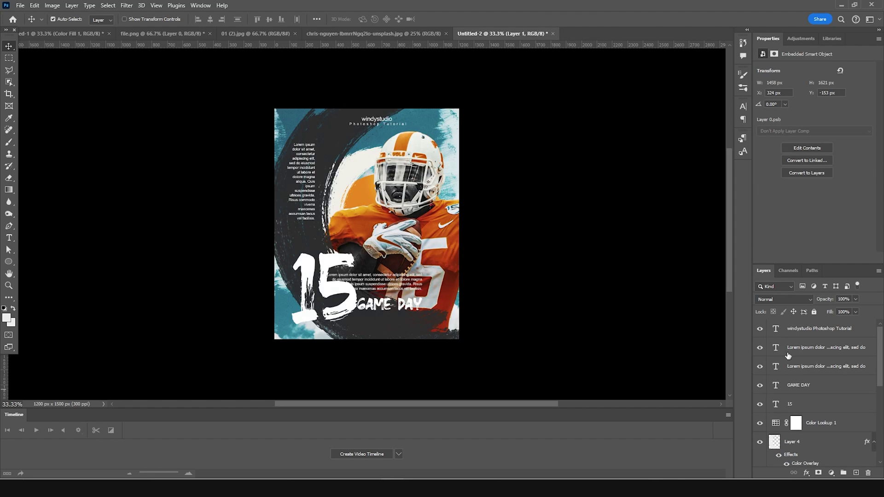
pyautogui.click(777, 335)
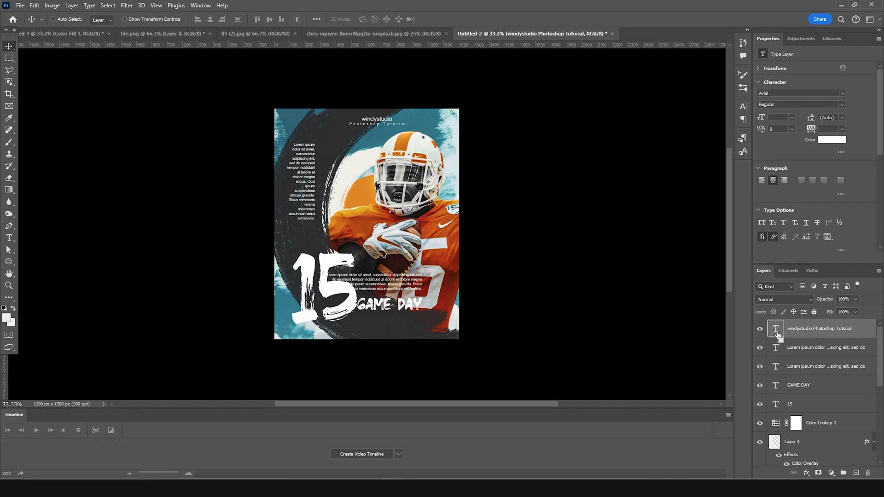
pyautogui.hotkey('ctrl', 'shift', 'alt', 'e')
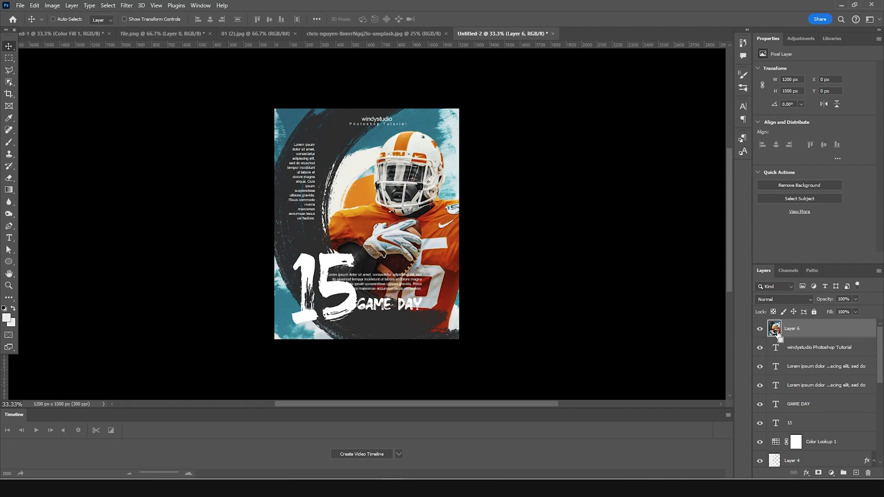
pyautogui.hotkey('ctrl', 'j')
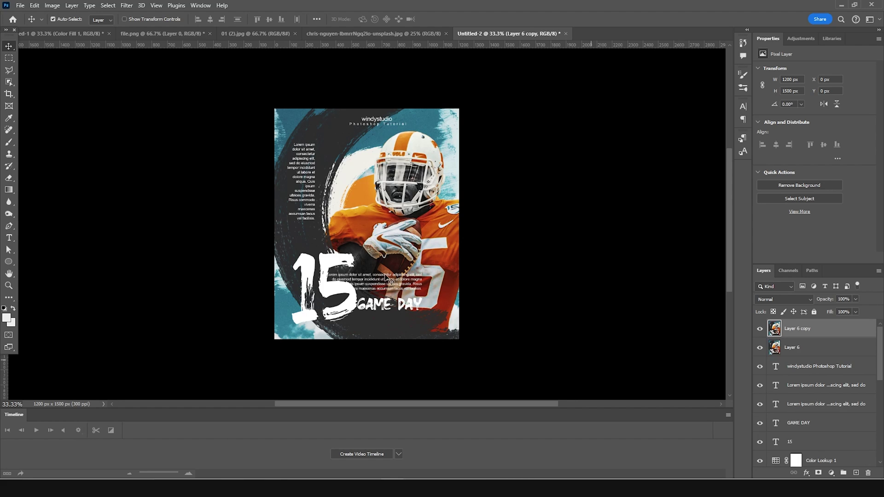
# - Apply the Diffuse Glow filter to the duplicated merged layer with graininess 6, glow amount 5 and clear amount 15
pyautogui.click(127, 6)
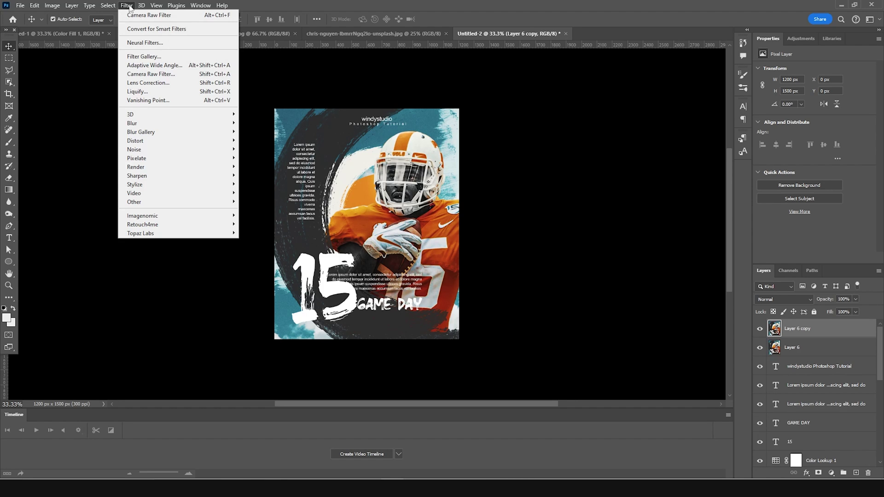
pyautogui.click(152, 57)
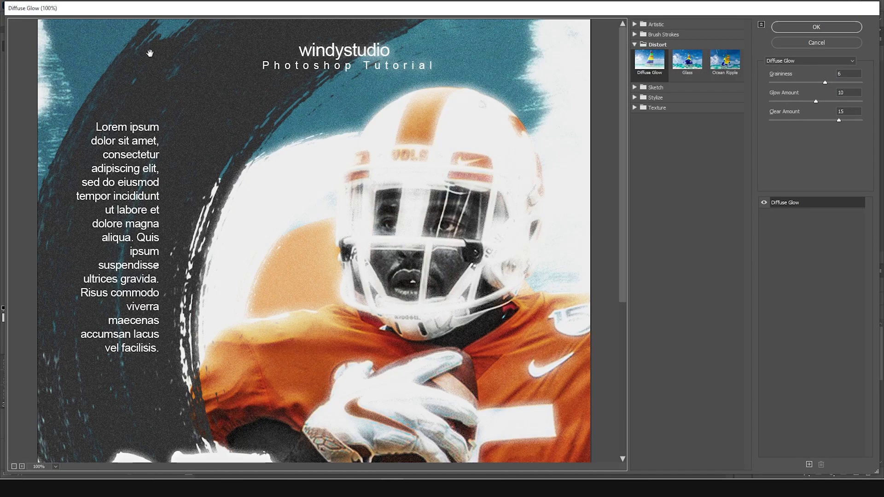
pyautogui.moveTo(534, 171); pyautogui.dragTo(487, 123)
pyautogui.click(648, 70)
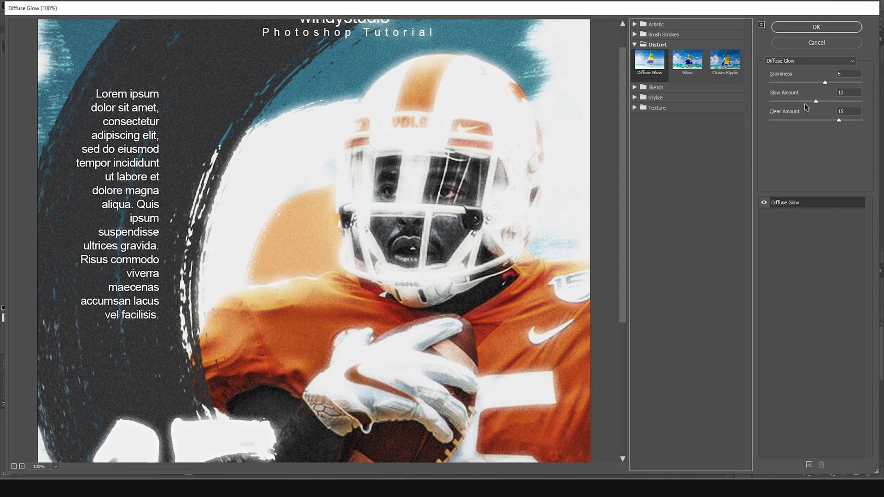
pyautogui.moveTo(803, 104); pyautogui.dragTo(798, 102)
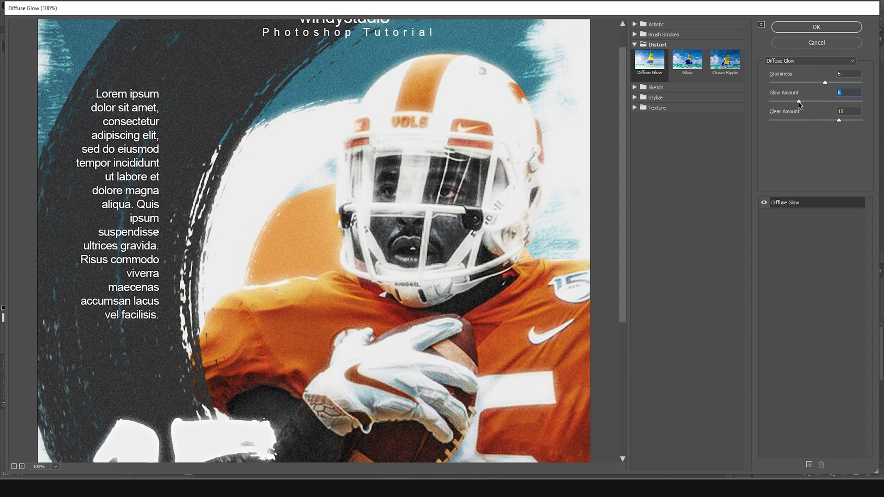
pyautogui.click(791, 101)
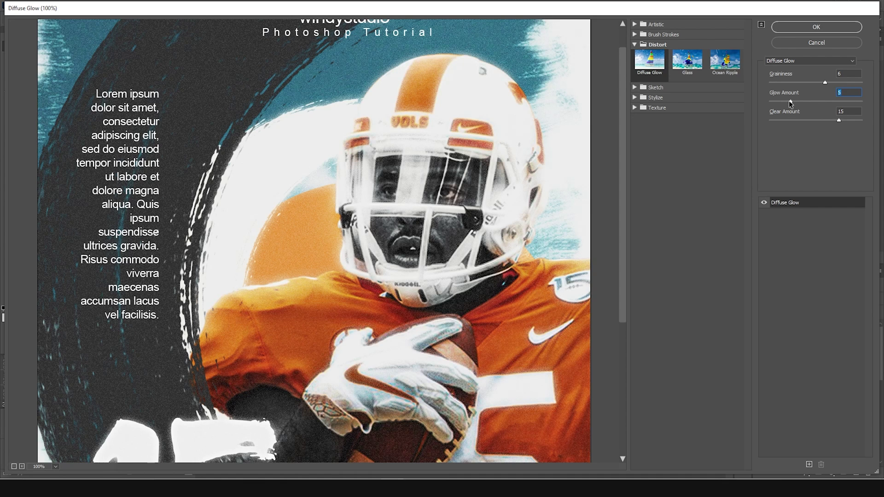
pyautogui.click(816, 26)
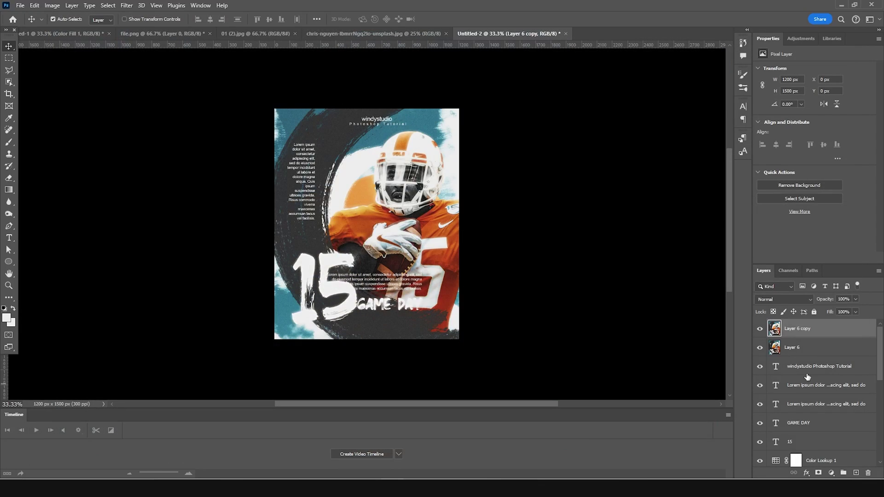
# - Add a layer mask to the Diffuse Glow layer, invert it to black, and activate the Brush tool
pyautogui.click(819, 473)
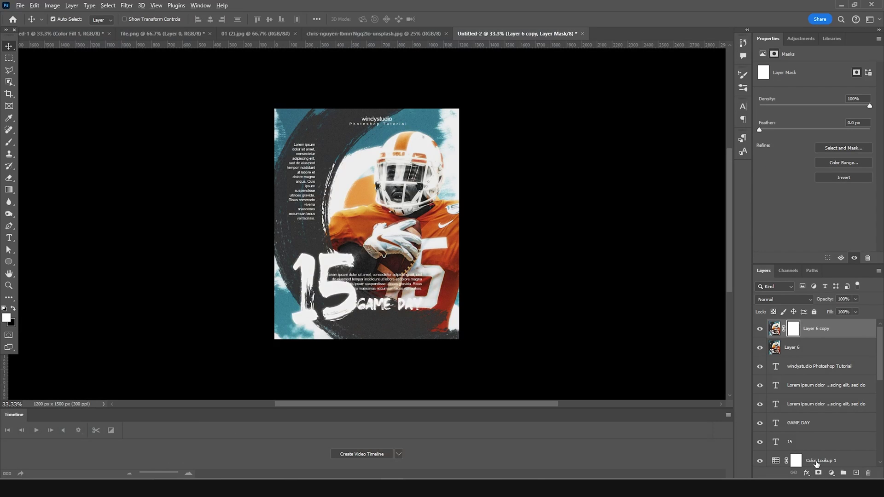
pyautogui.hotkey('ctrl', 'i')
pyautogui.hotkey('ctrl', '+')
pyautogui.hotkey('ctrl', '+')
pyautogui.press('b')
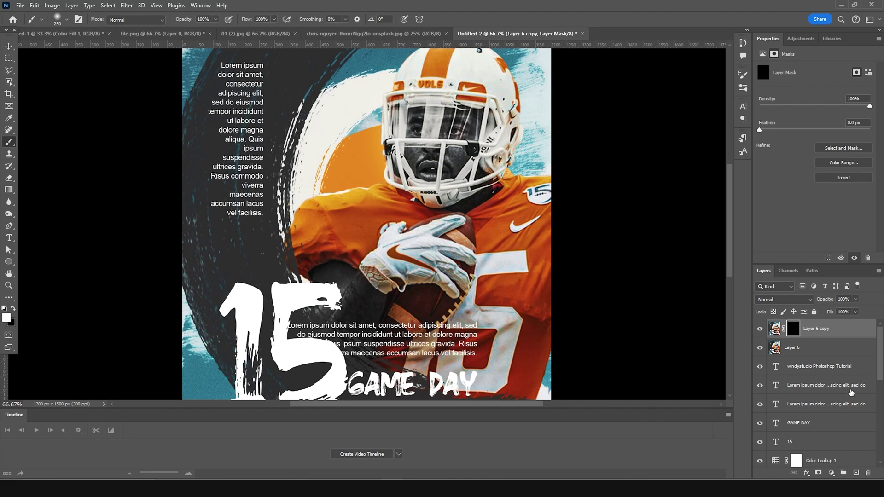